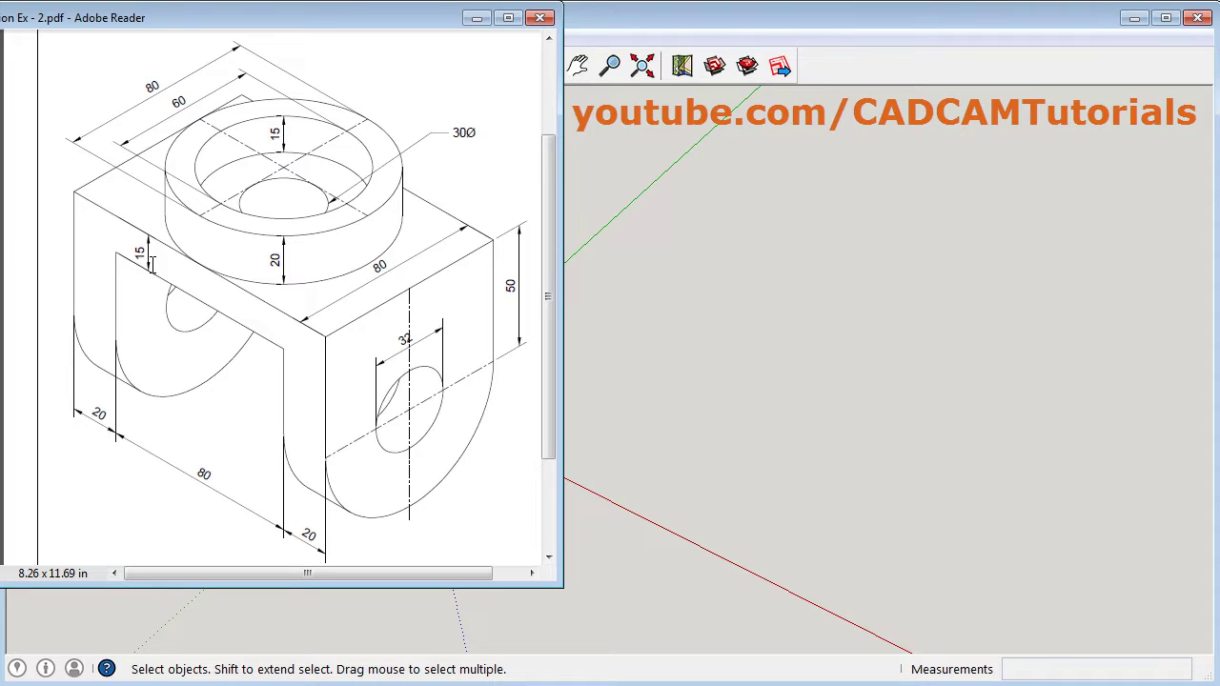
- Check the part drawing in Adobe Reader, return to SketchUp and set the camera to parallel projection
left_click(693, 334)
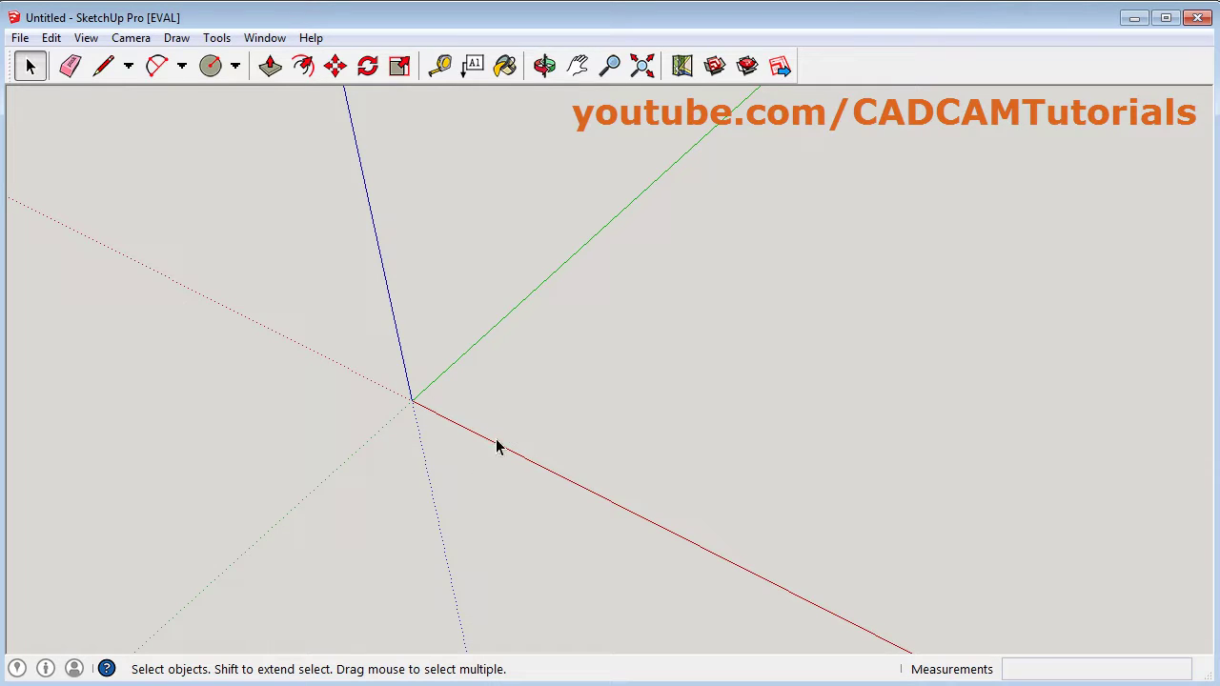
left_click(2, 424)
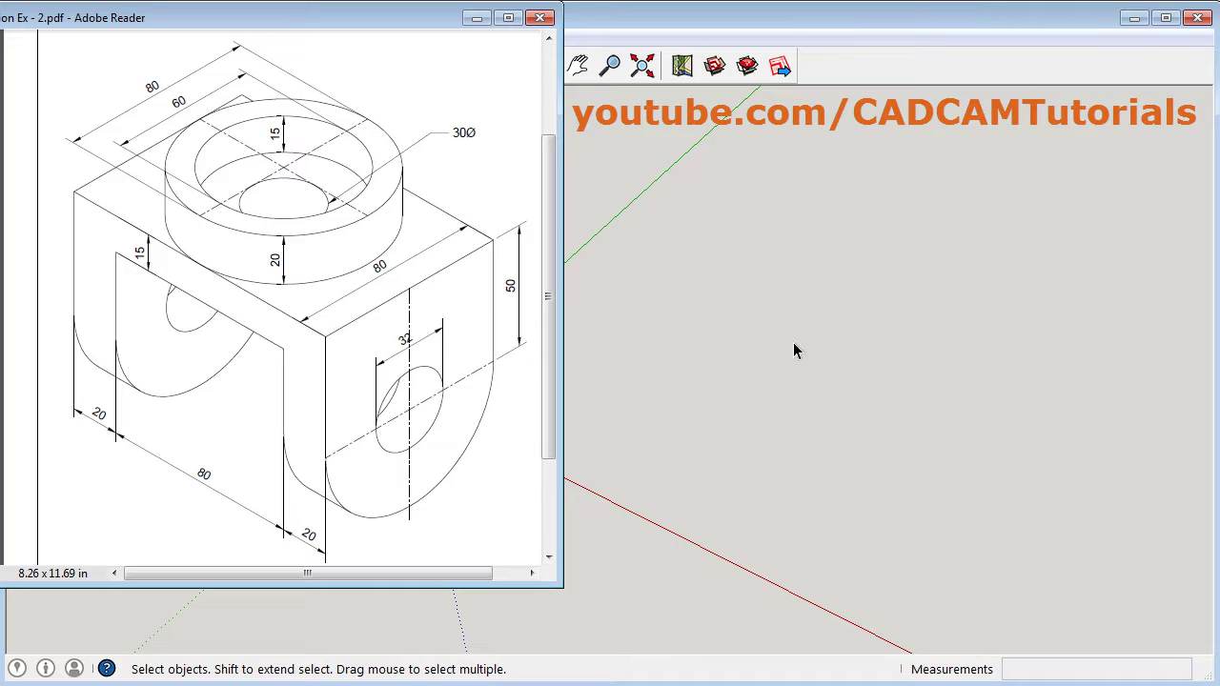
left_click(745, 341)
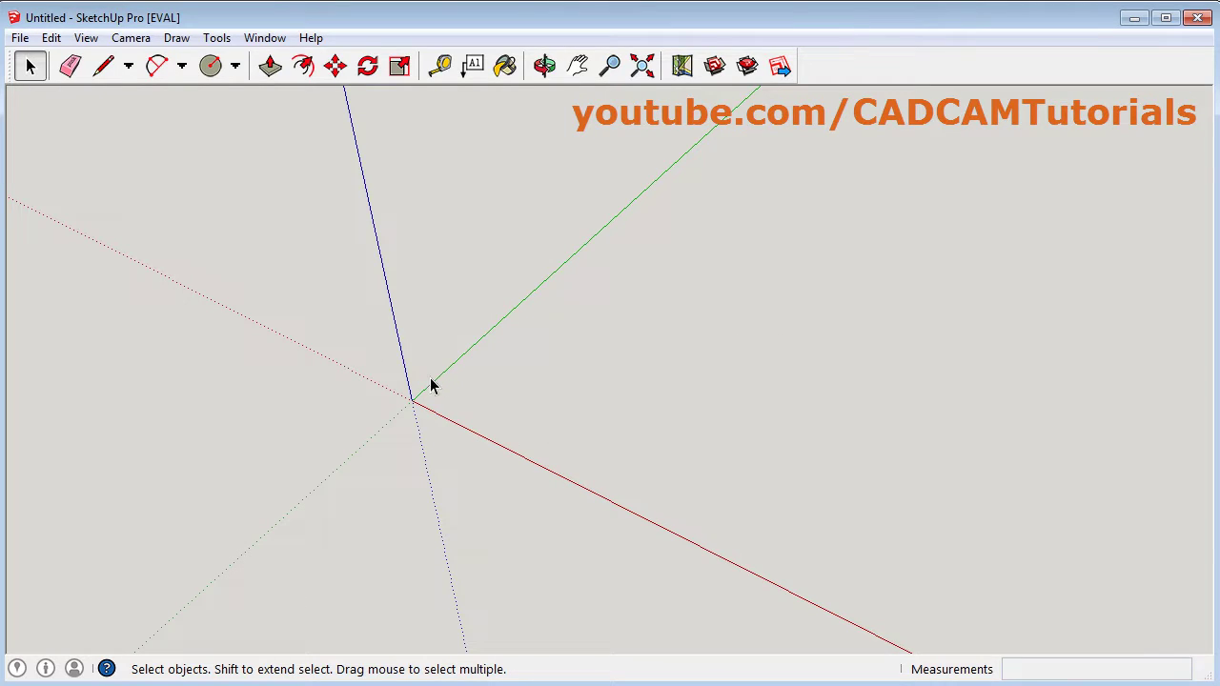
left_click(131, 38)
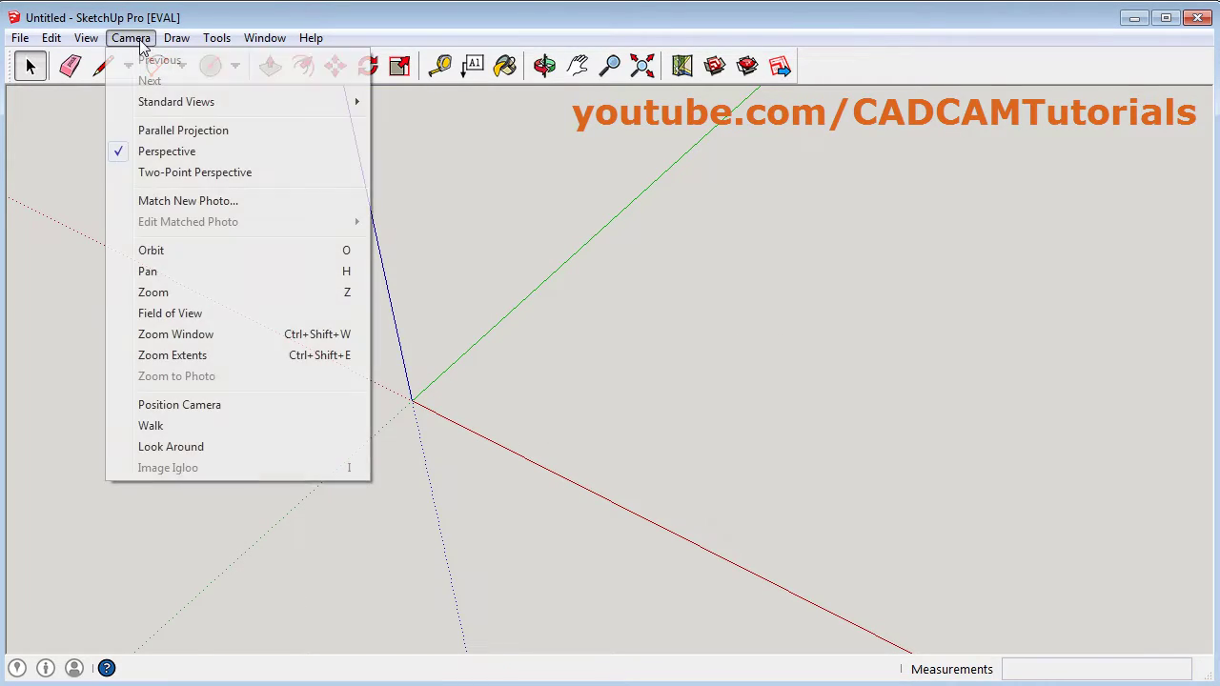
left_click(183, 134)
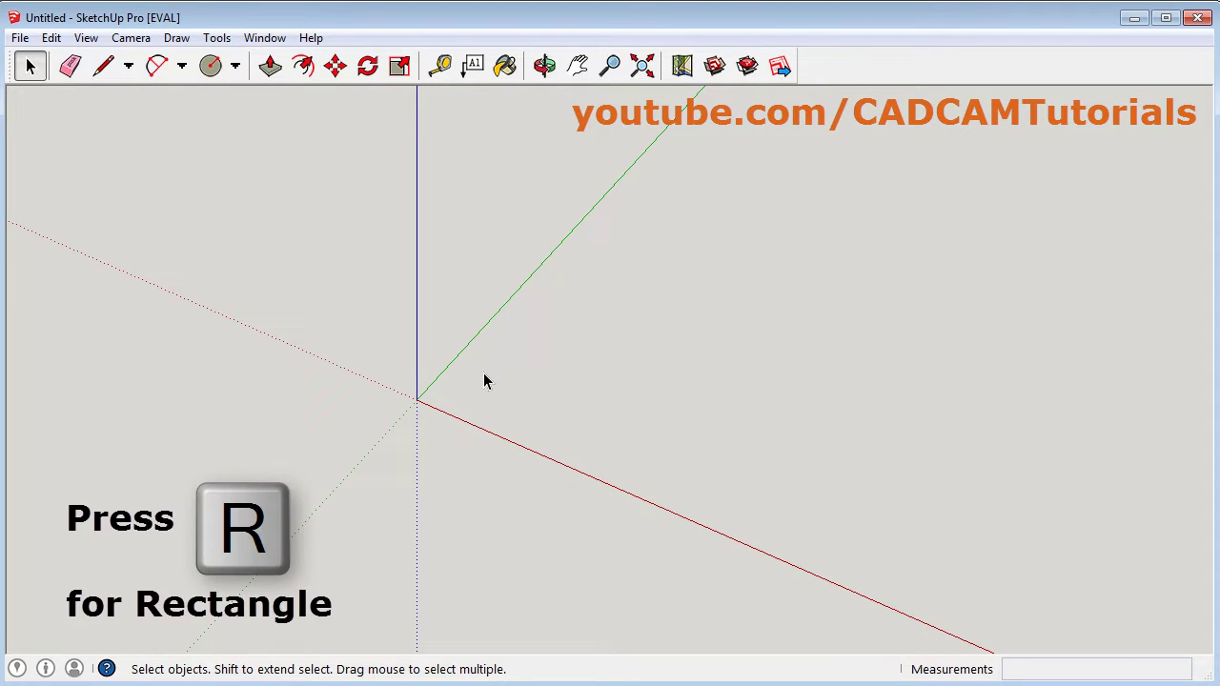
- Draw a 120 by 80 mm rectangle on the ground plane with its first corner at the origin
key("r")
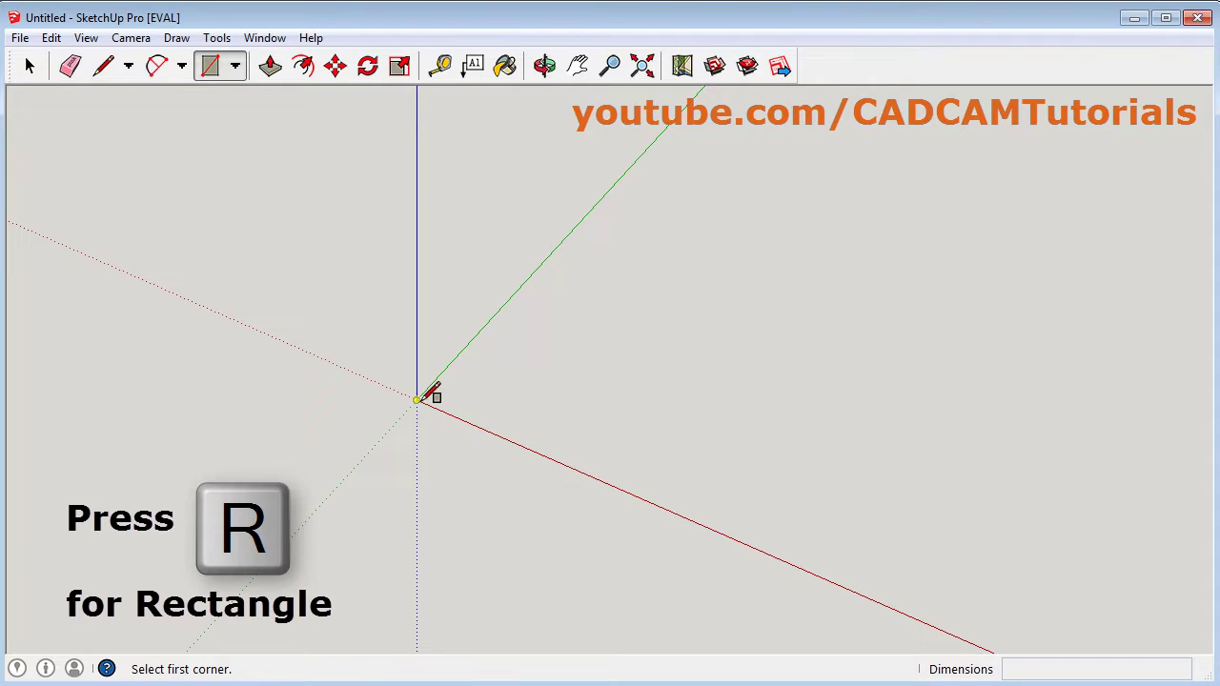
left_click(417, 399)
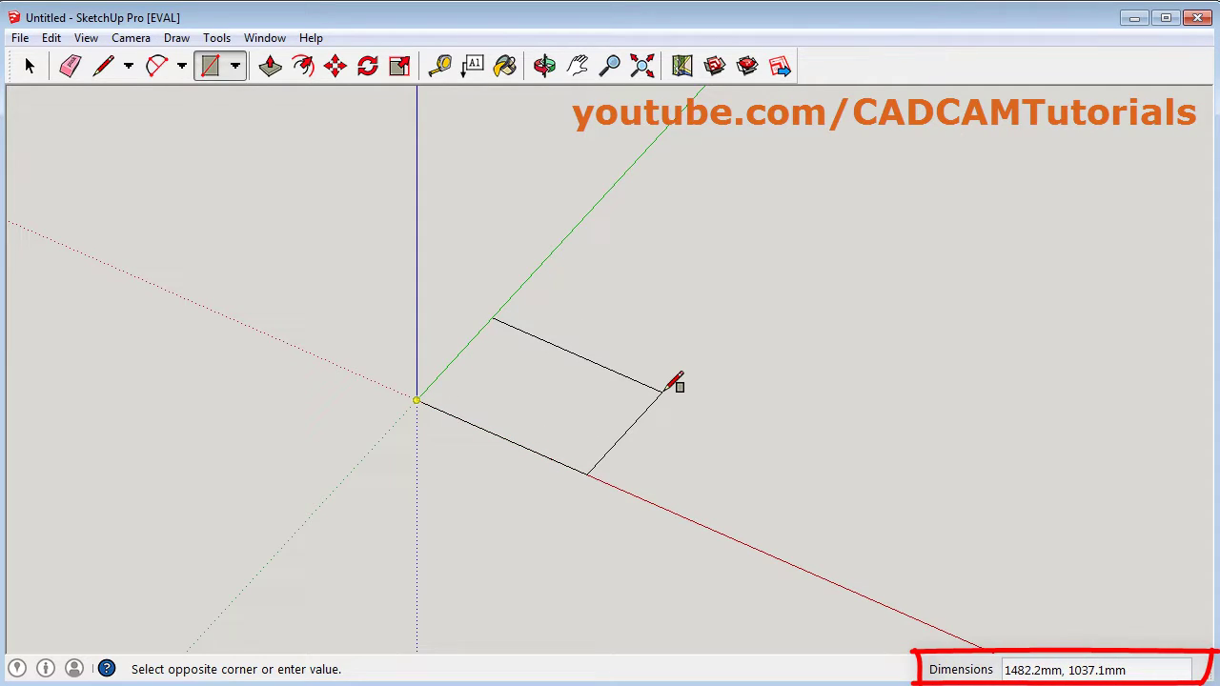
type("120,80")
key("Return")
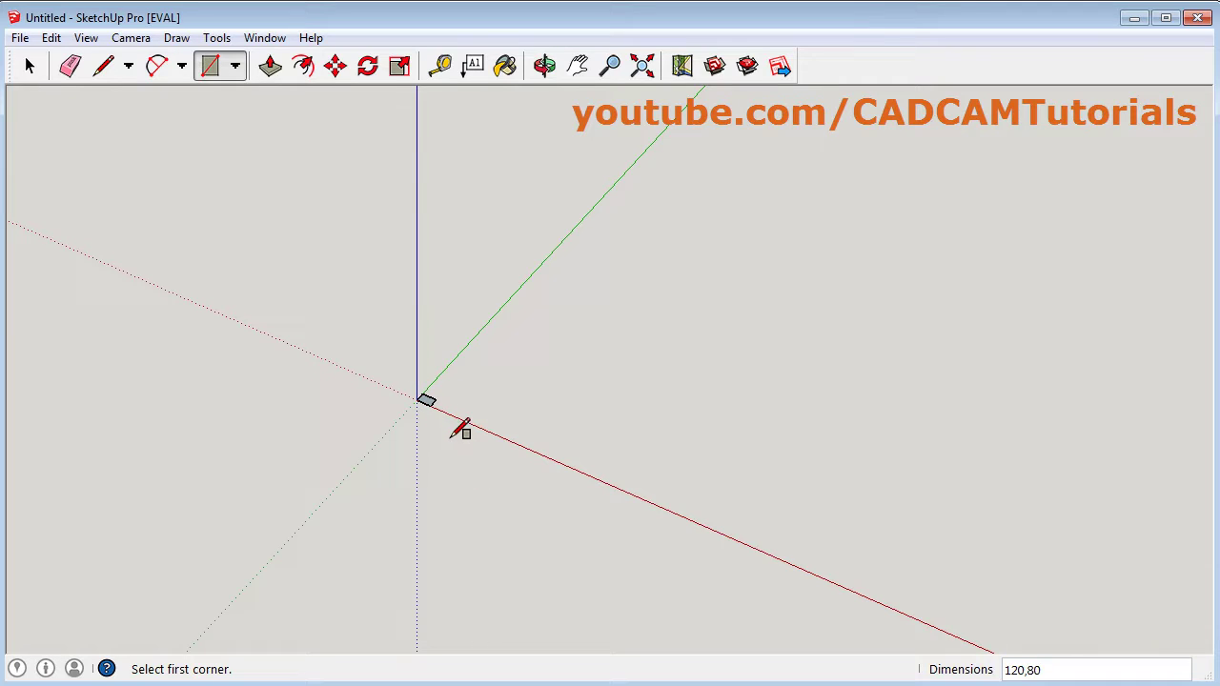
key("space")
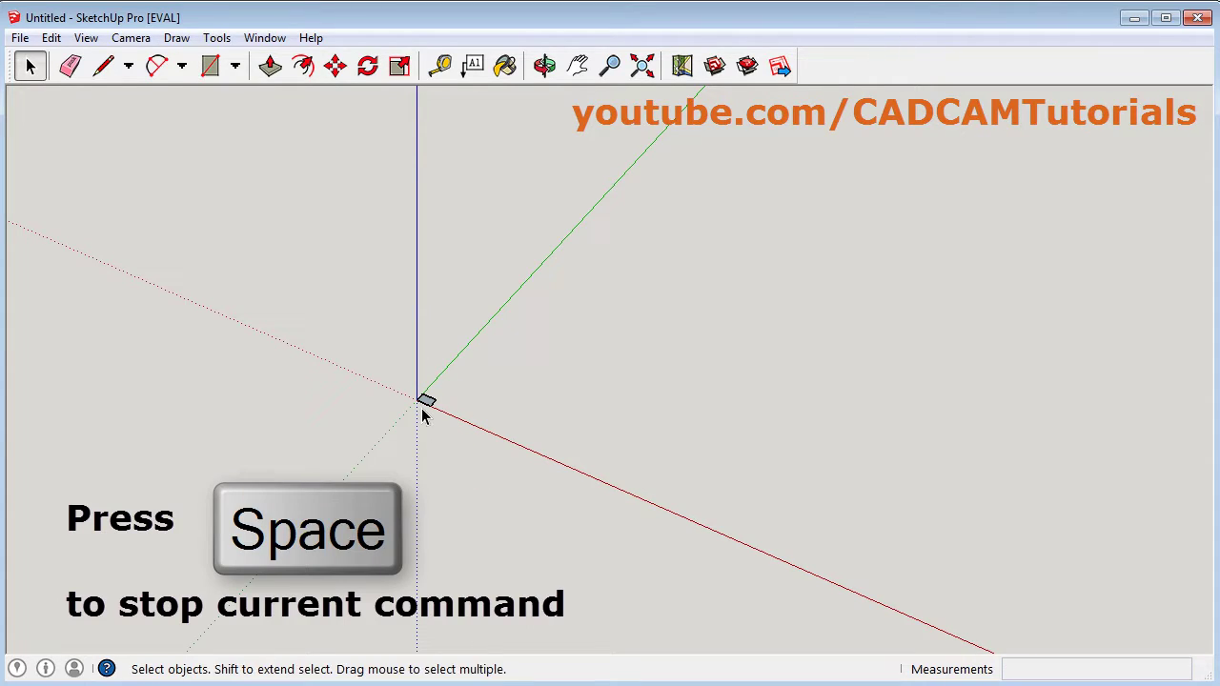
- Extrude the rectangle upward 15 mm with Push/Pull to form the base plate
scroll(425, 393, "up", 5)
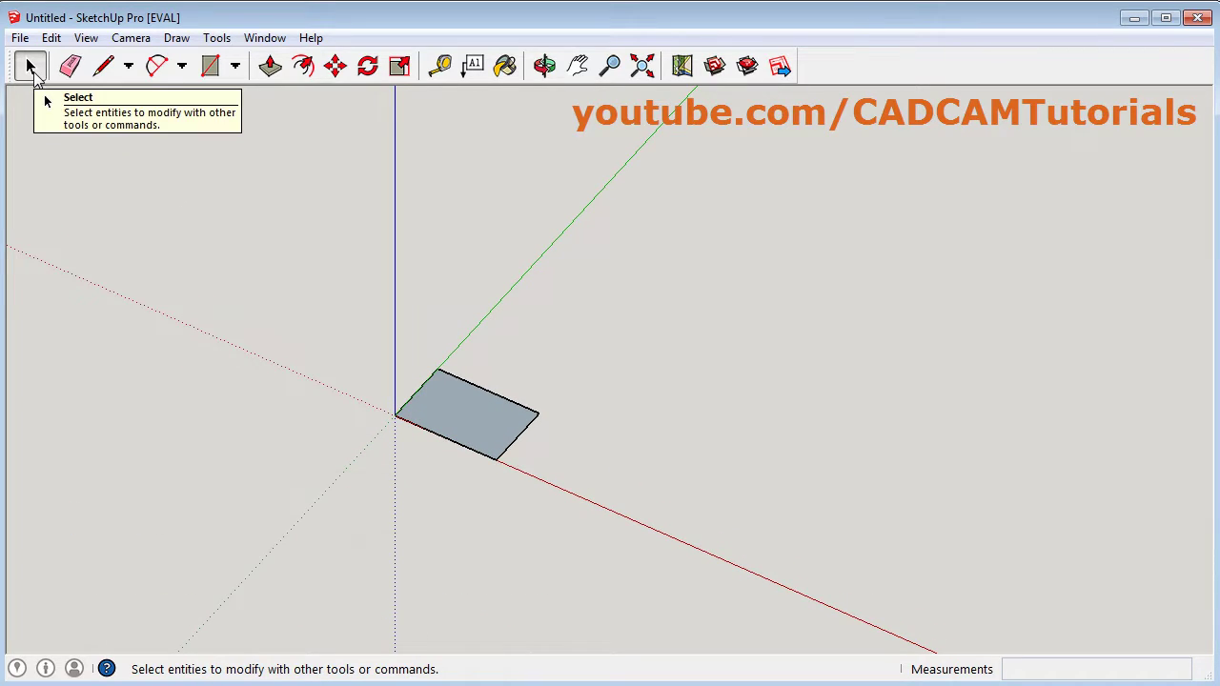
scroll(428, 439, "up", 4)
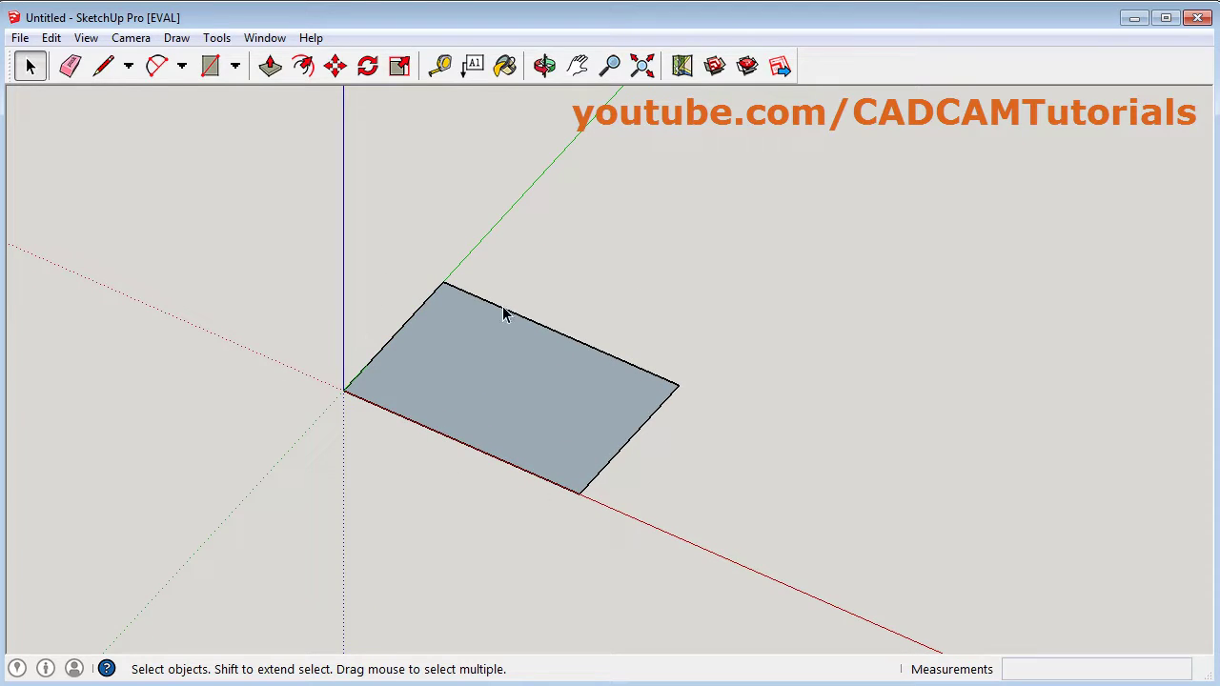
left_click(272, 69)
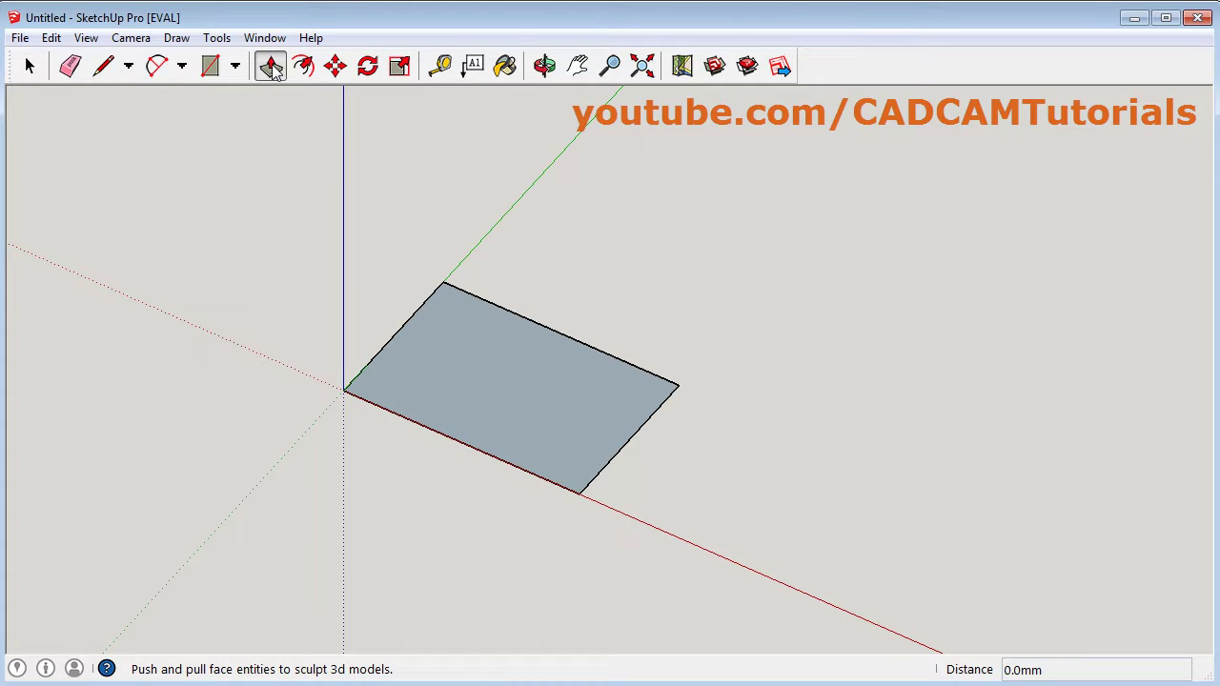
left_click(501, 398)
left_click_drag(502, 398, 526, 357)
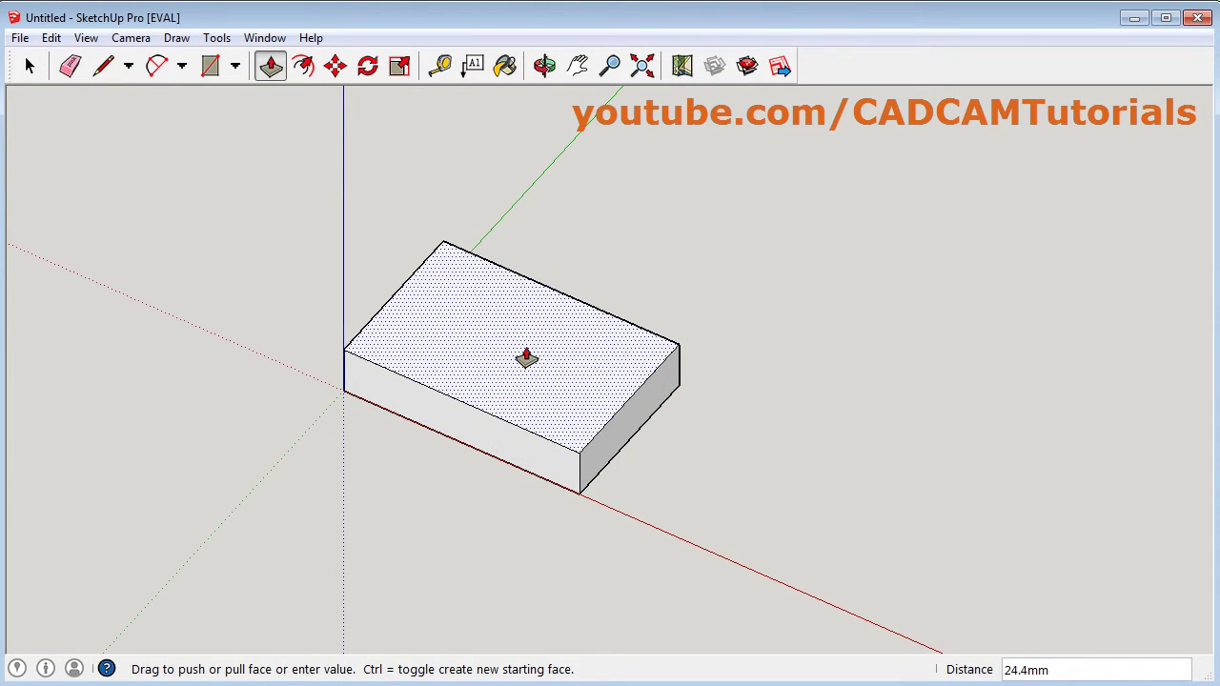
type("15")
key("Return")
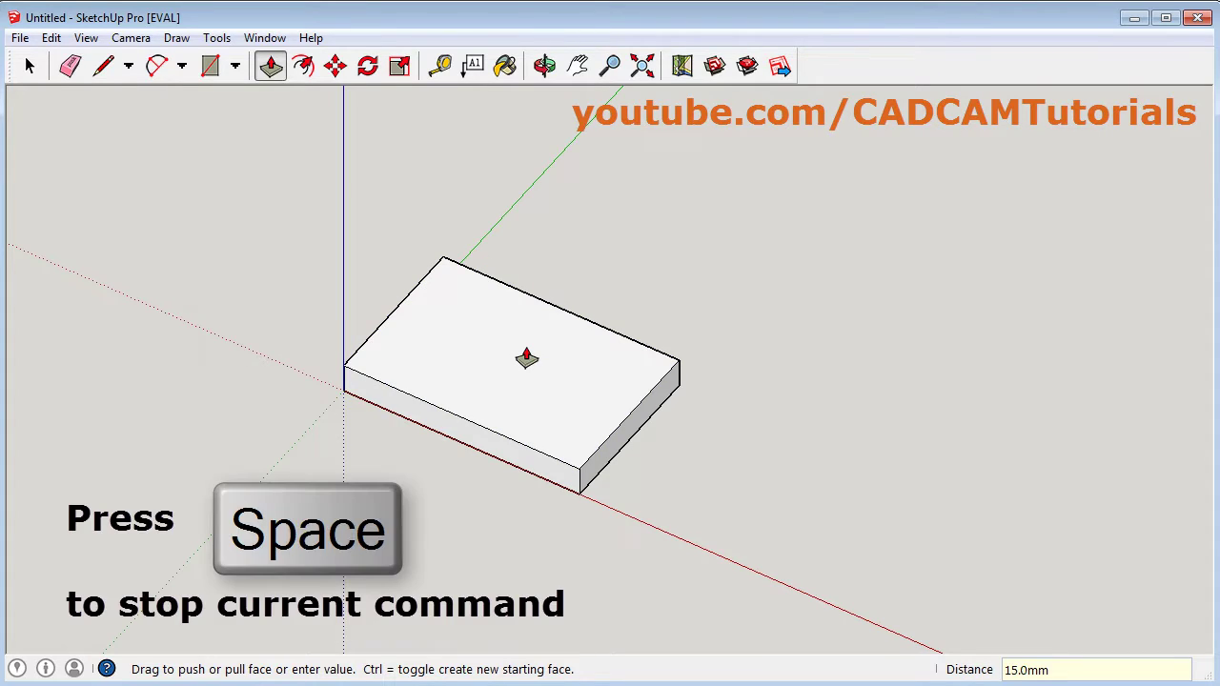
key("space")
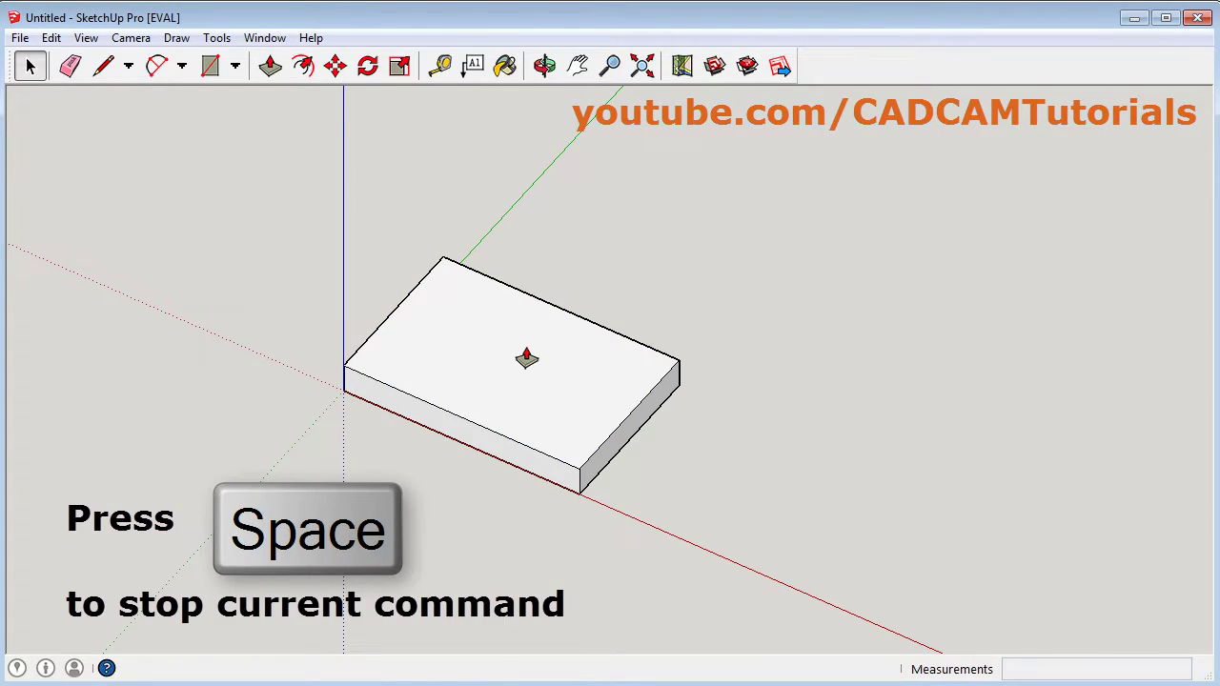
- Check the ring dimensions in the Adobe Reader drawing and draw a 40 mm radius circle centred on the plate's top face in SketchUp
key("alt+Tab")
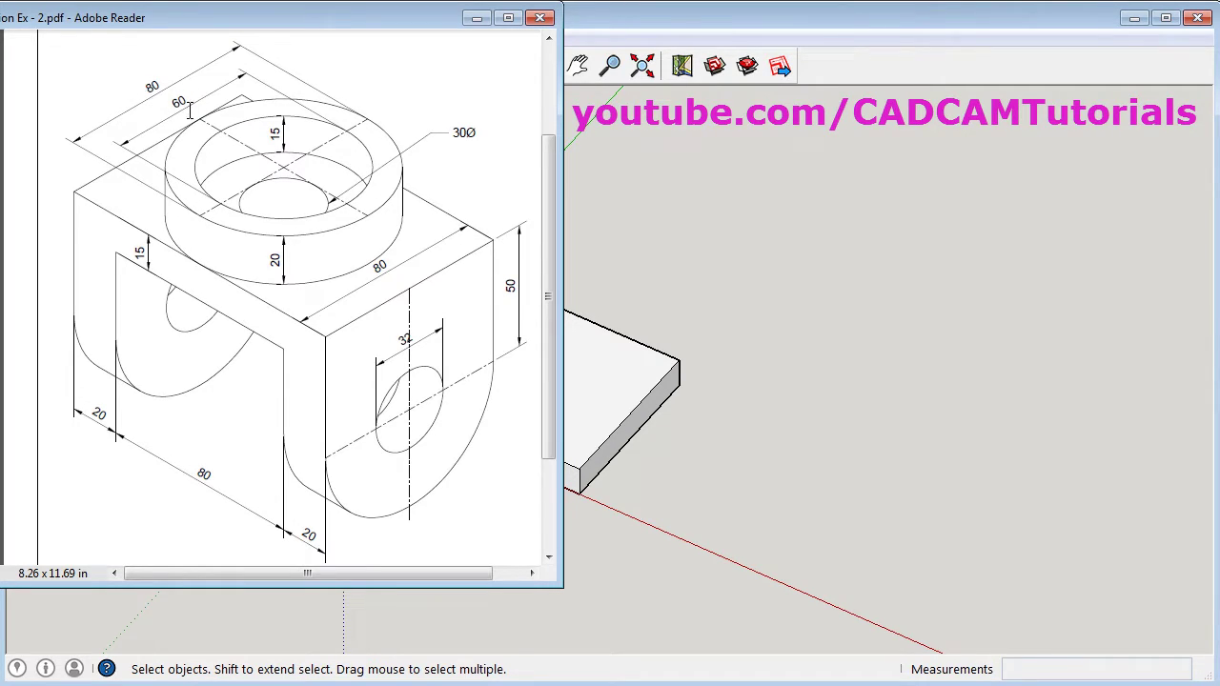
left_click(736, 258)
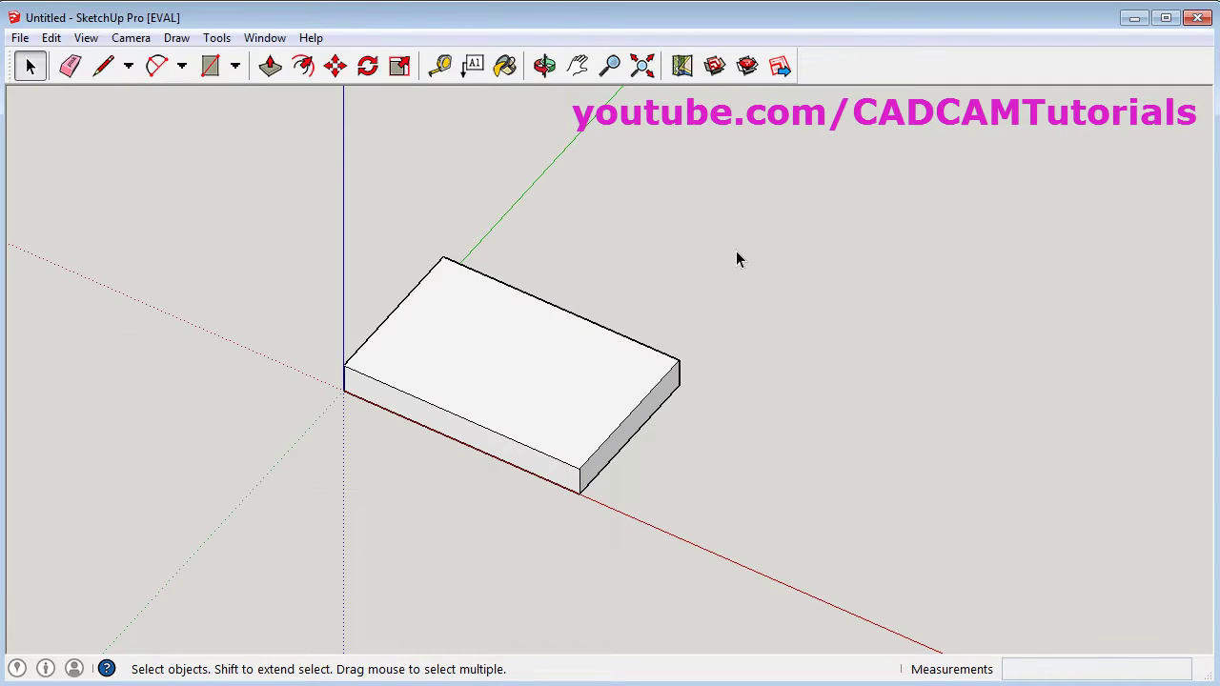
key("c")
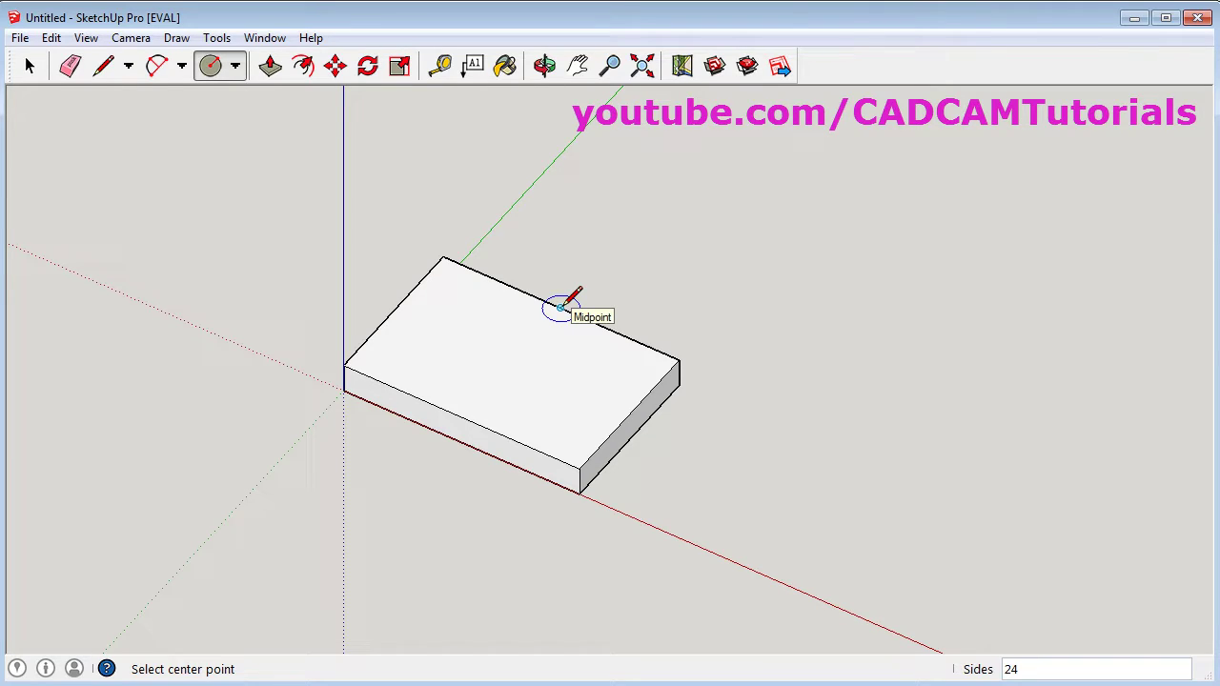
left_click(512, 360)
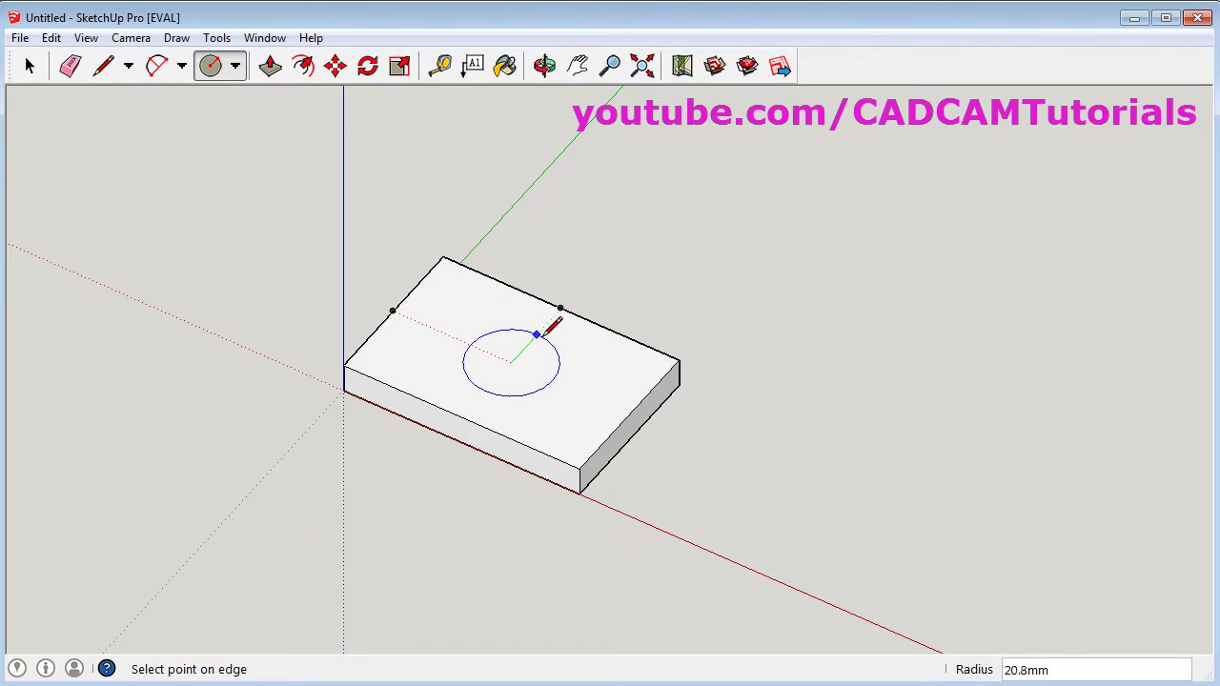
type("47")
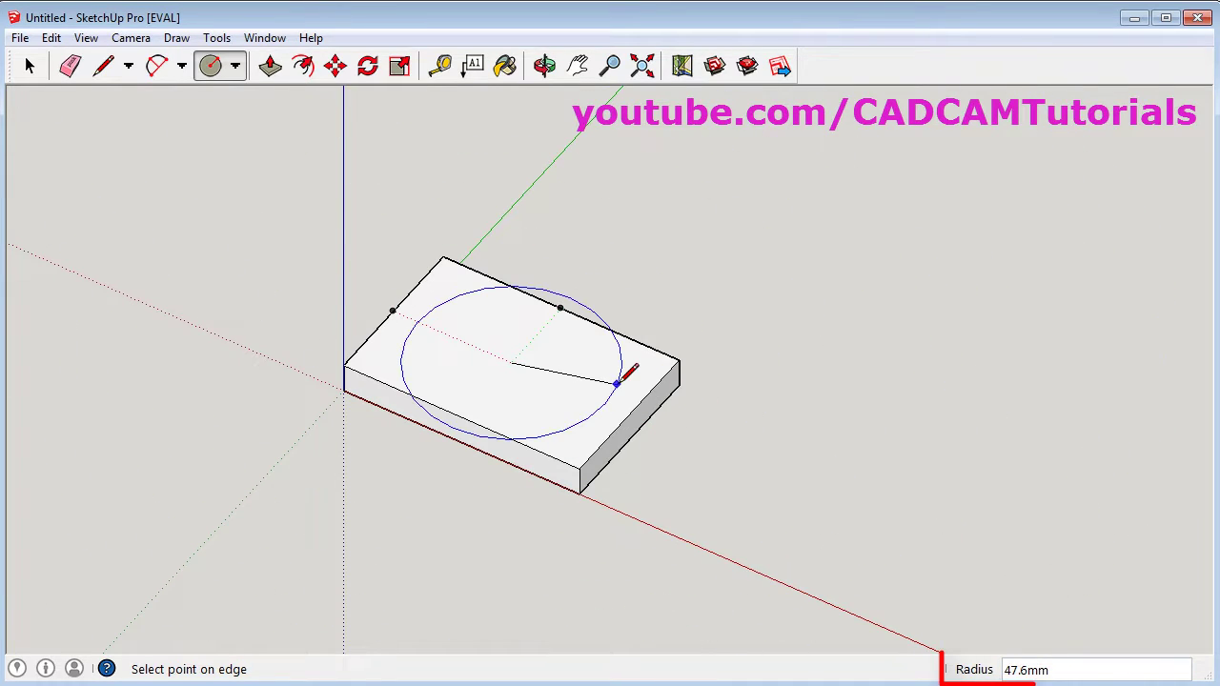
type("40")
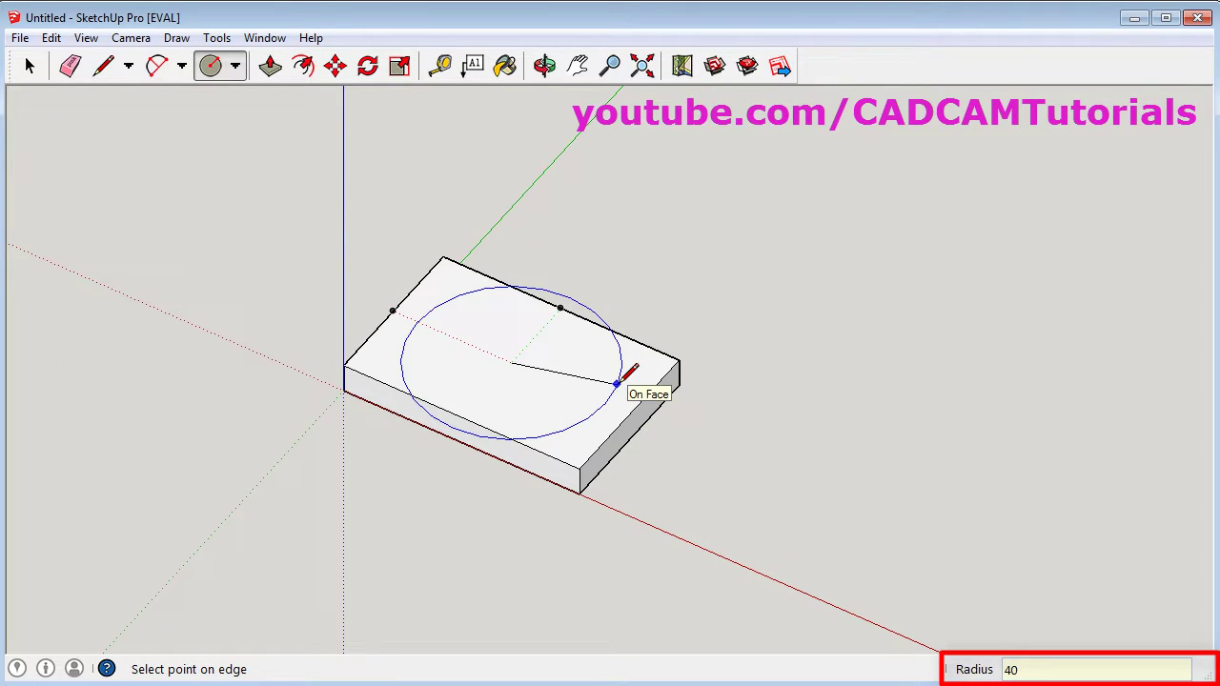
key("Return")
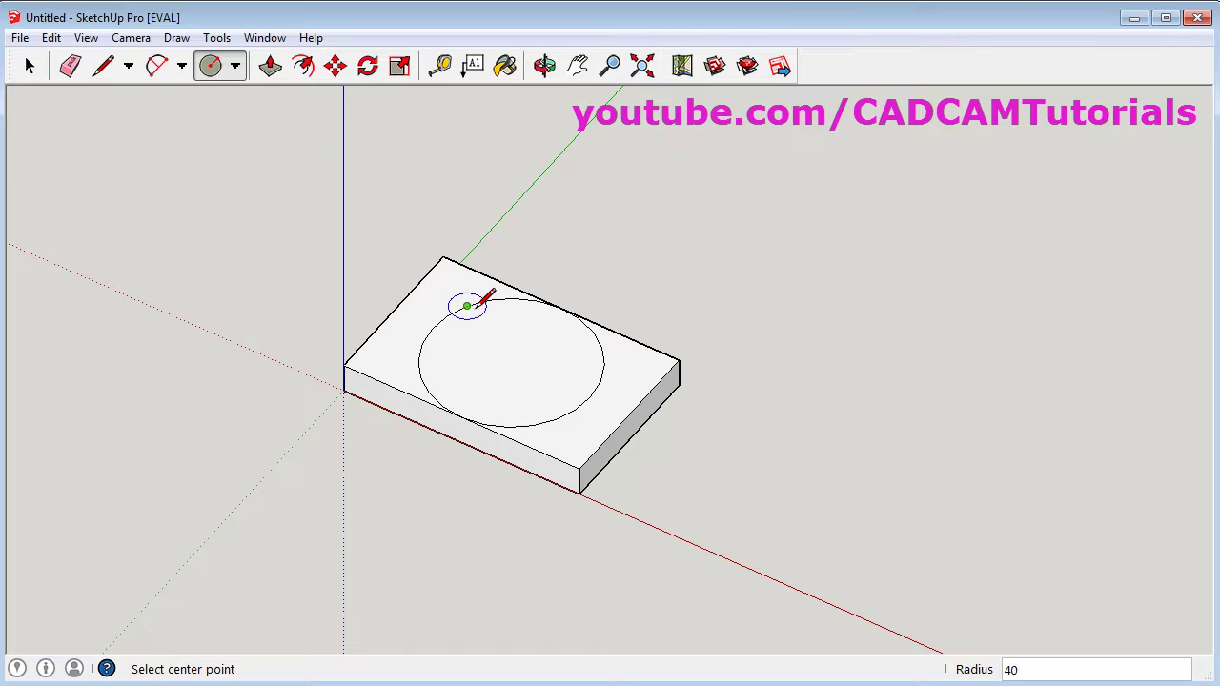
- Draw a concentric circle of 30 mm radius inside the existing circle on the plate's top face
left_click(512, 360)
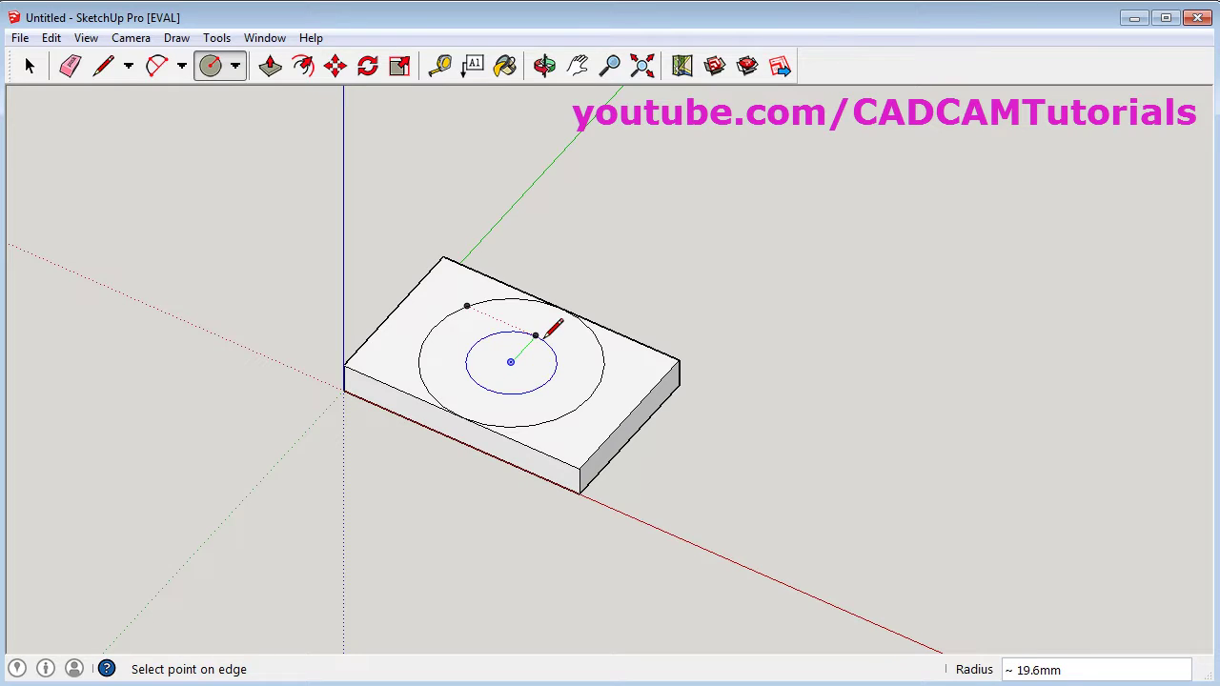
type("3")
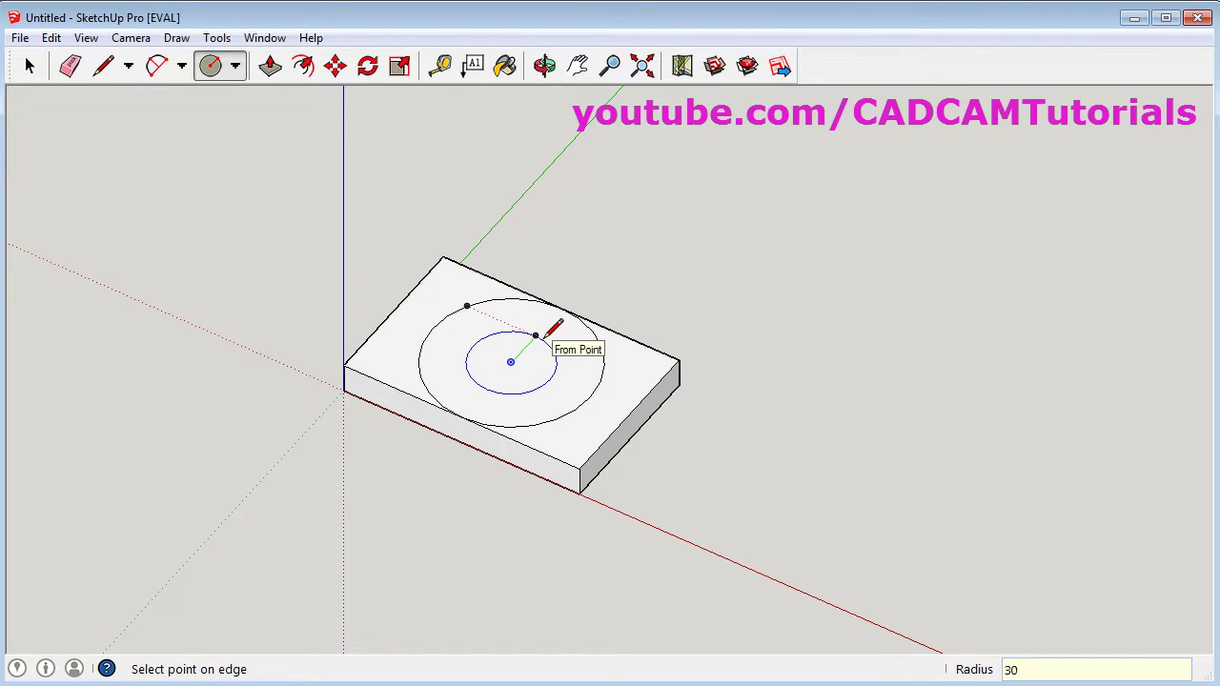
type("0")
key("Return")
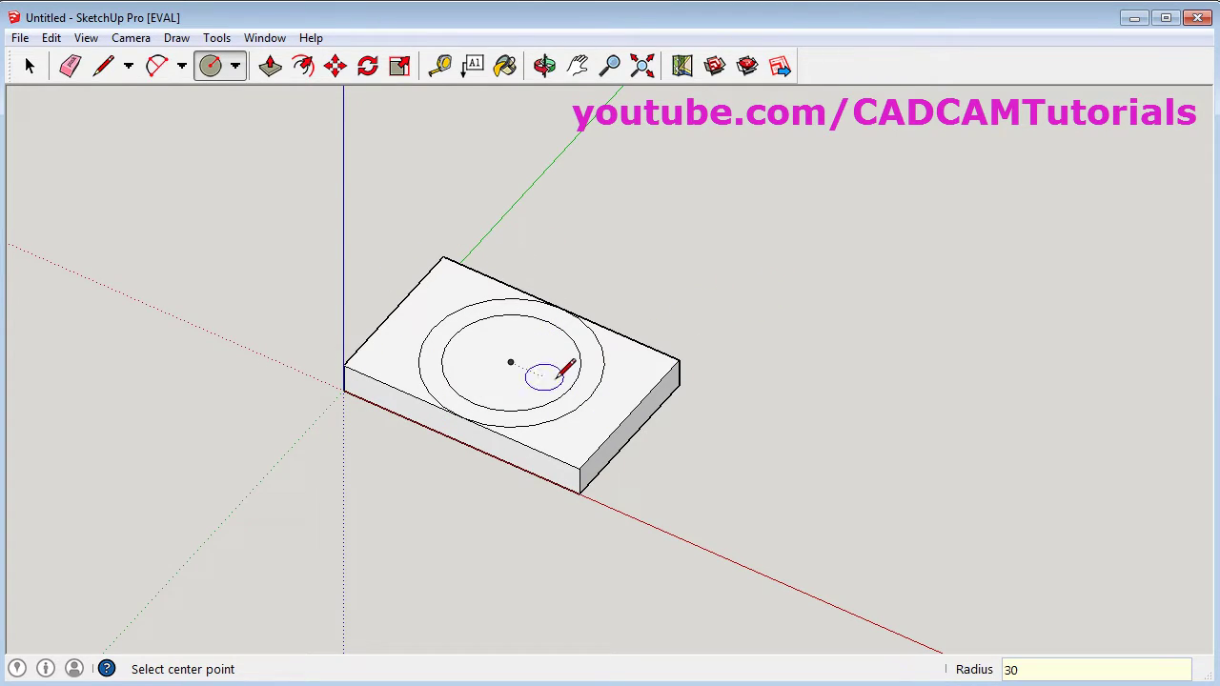
- Extrude the ring-shaped face between the two circles upward 20 mm with Push/Pull
left_click(270, 66)
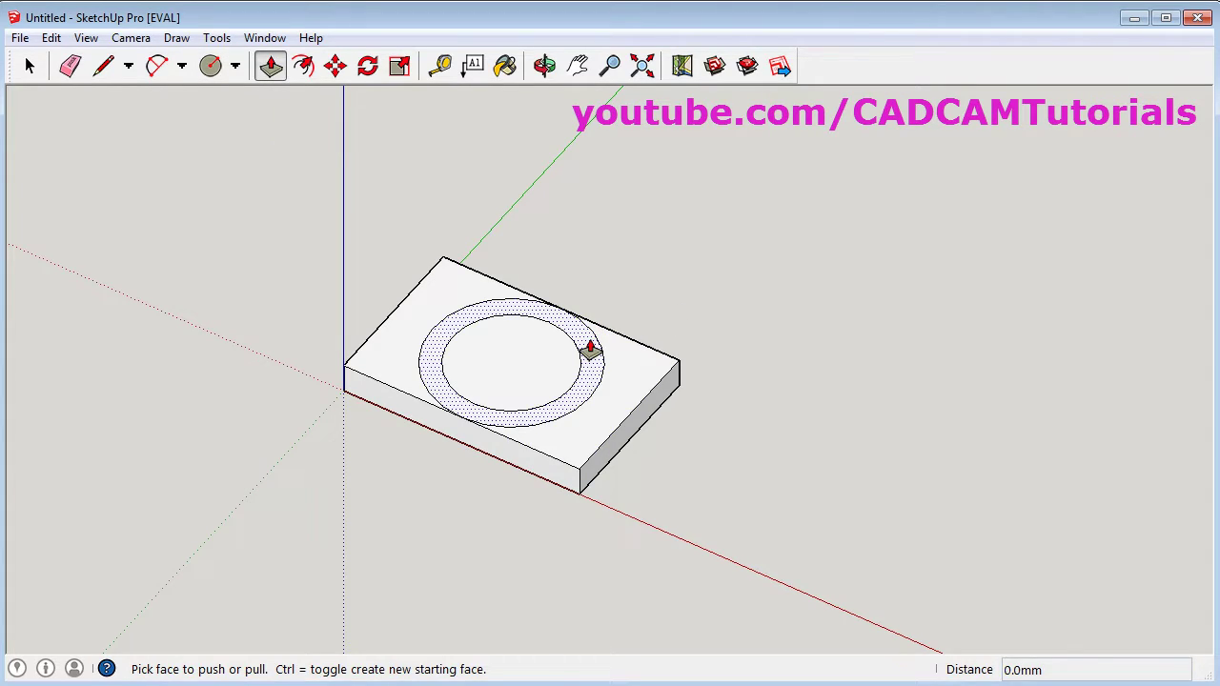
left_click_drag(591, 351, 626, 297)
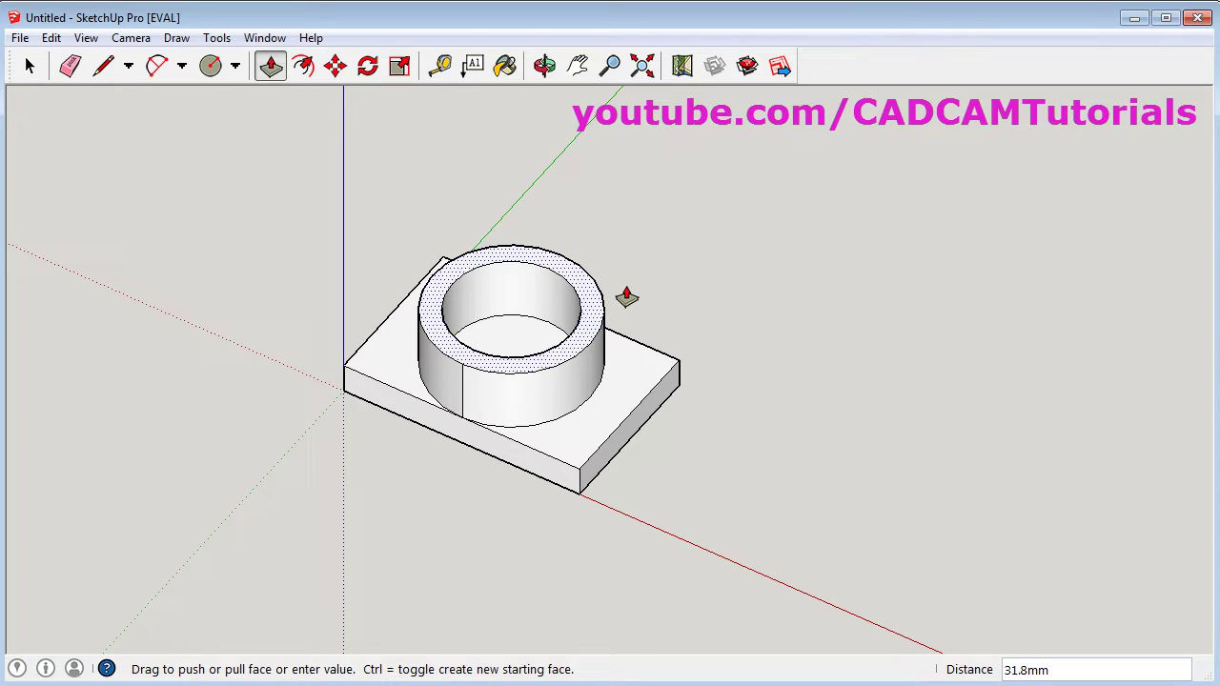
type("20")
key("Return")
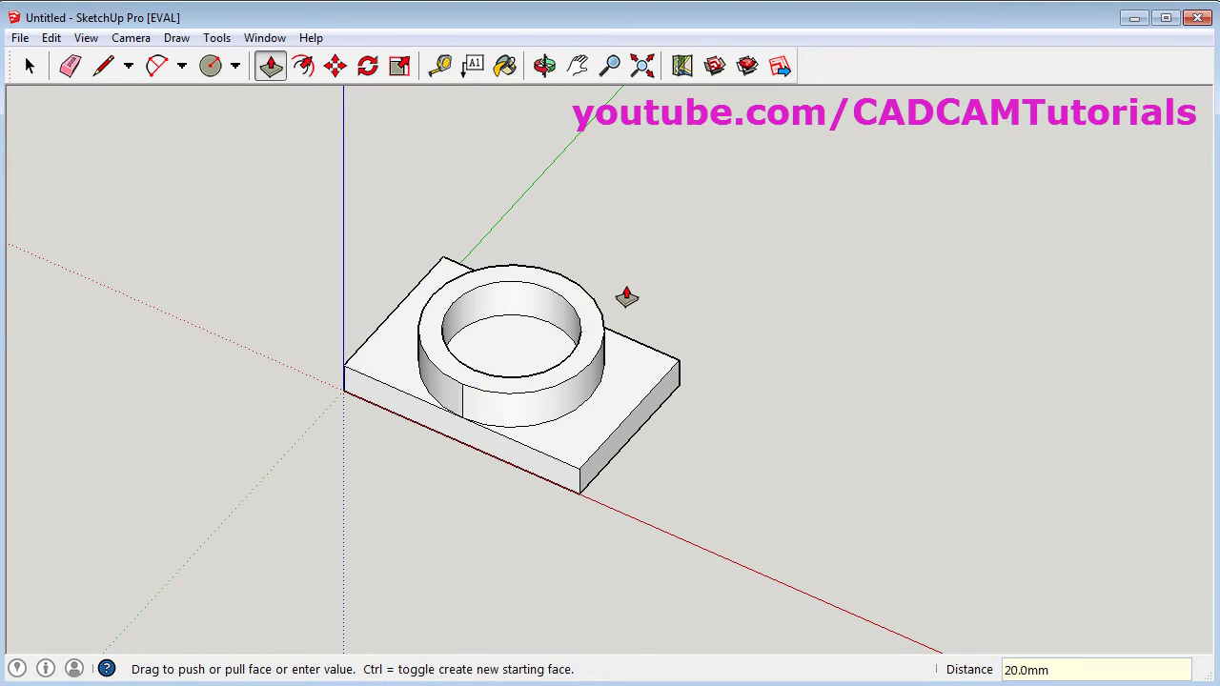
- Check the recess depth in the Adobe Reader drawing and raise the circular floor inside the ring by 5 mm in SketchUp
key("alt+Tab")
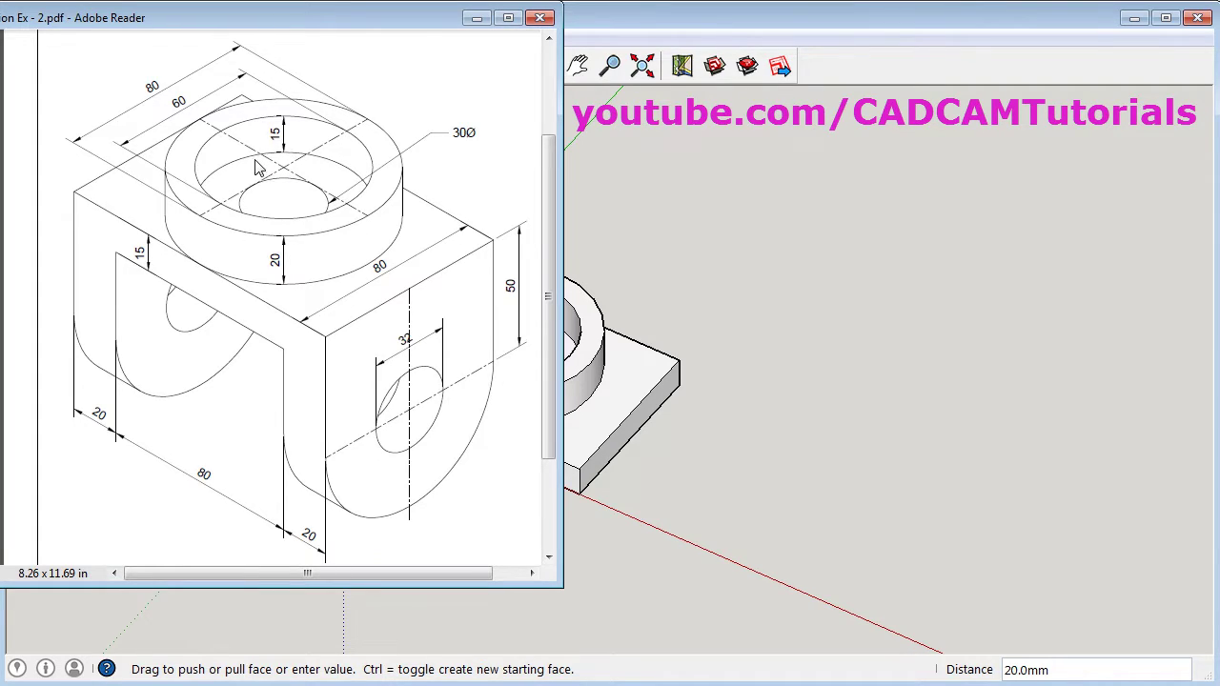
left_click(672, 18)
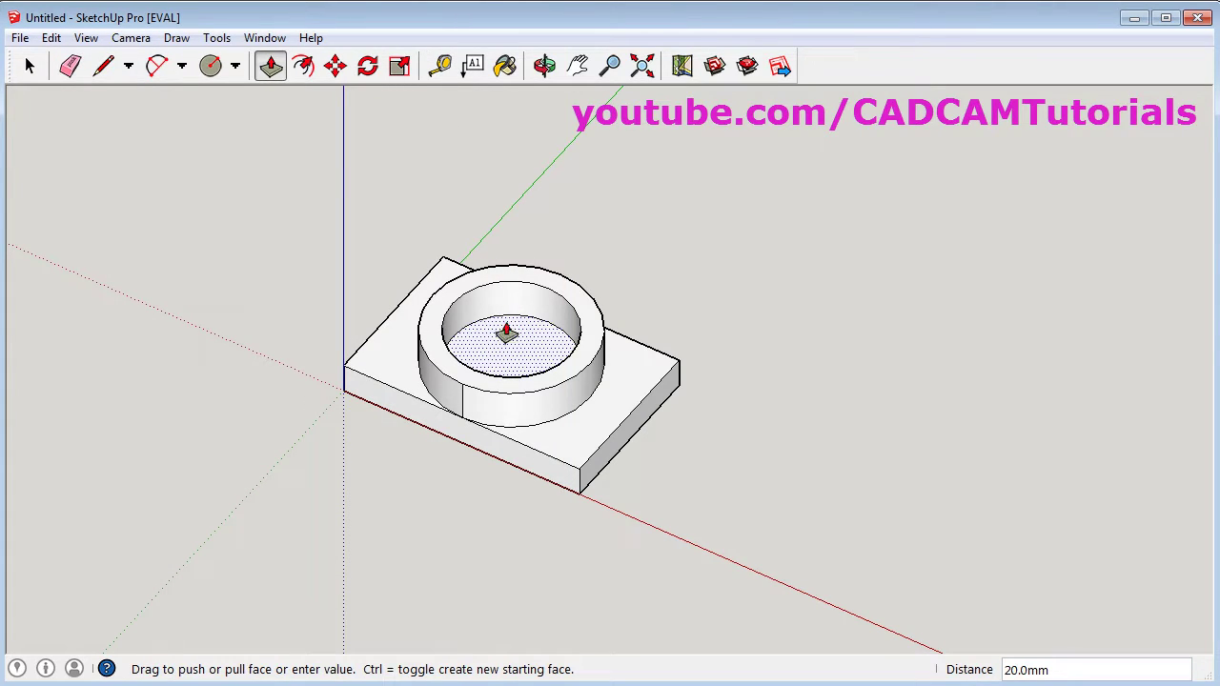
left_click(508, 345)
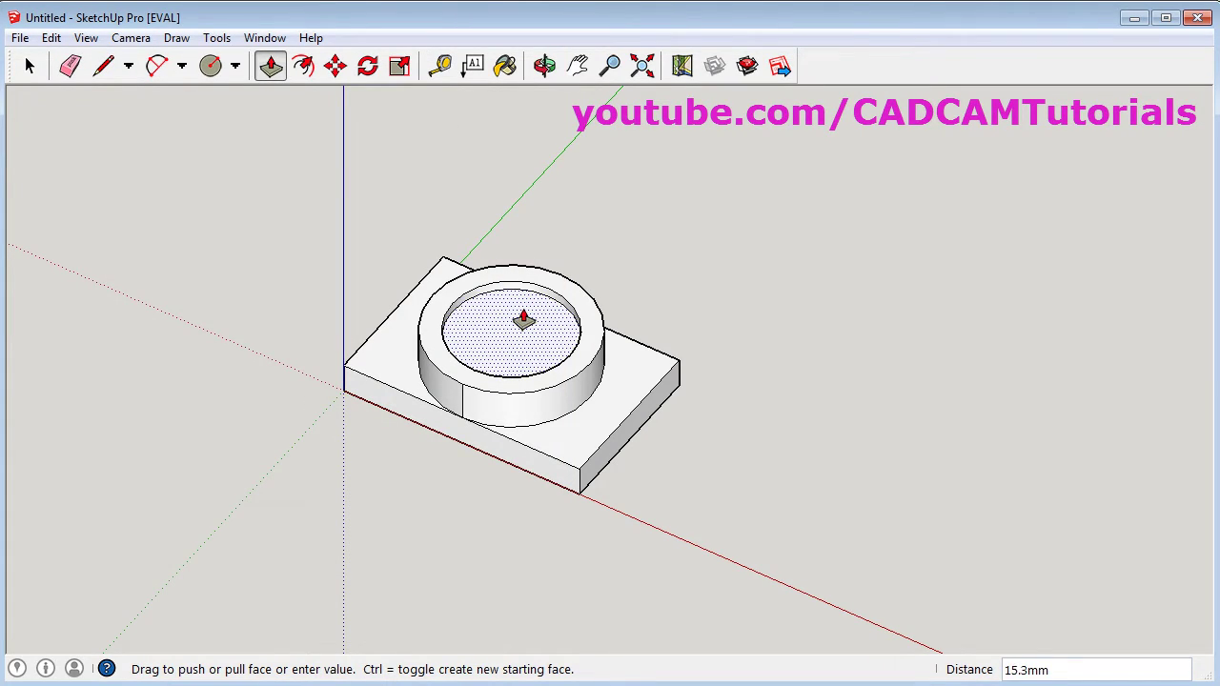
type("5")
key("Return")
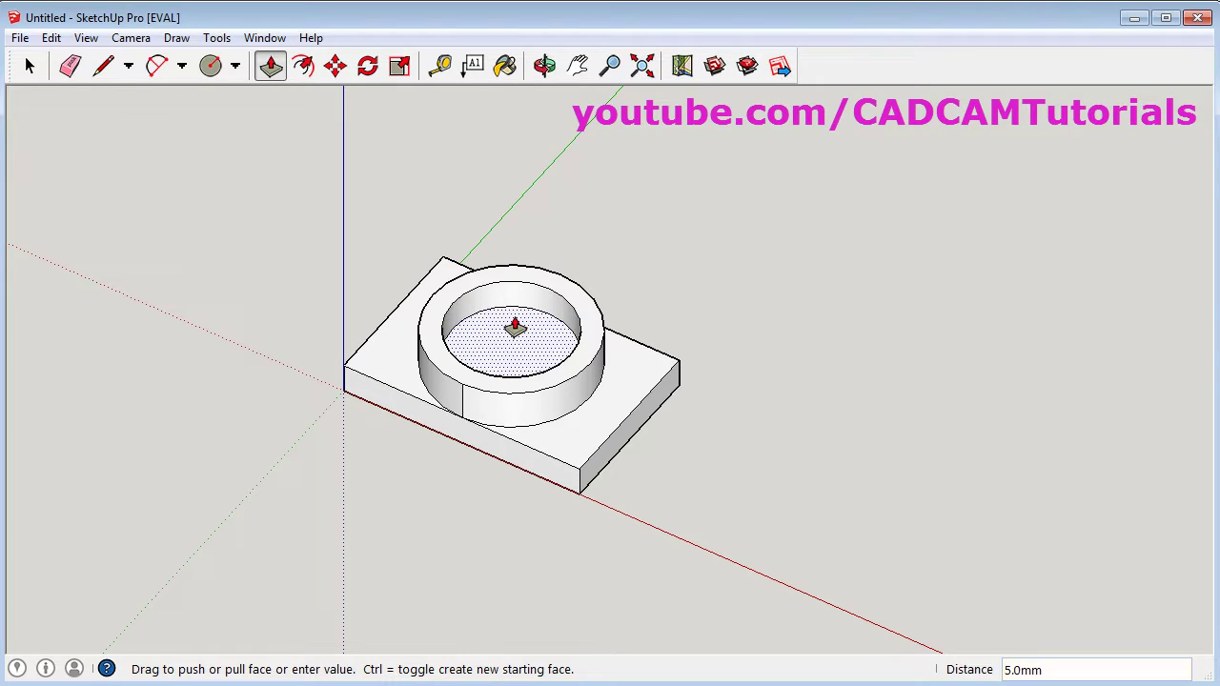
key("space")
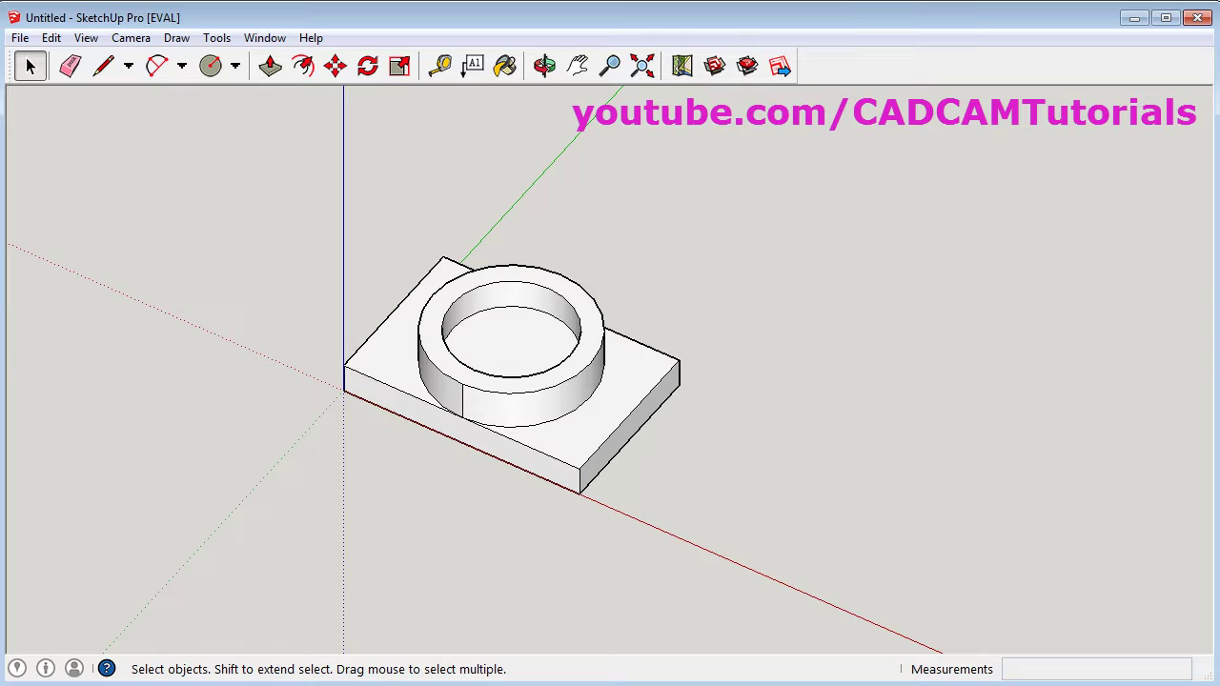
- Check the centre hole's diameter in the Adobe Reader drawing and draw a 15 mm radius circle centred on the recess floor in SketchUp
key("alt+Tab")
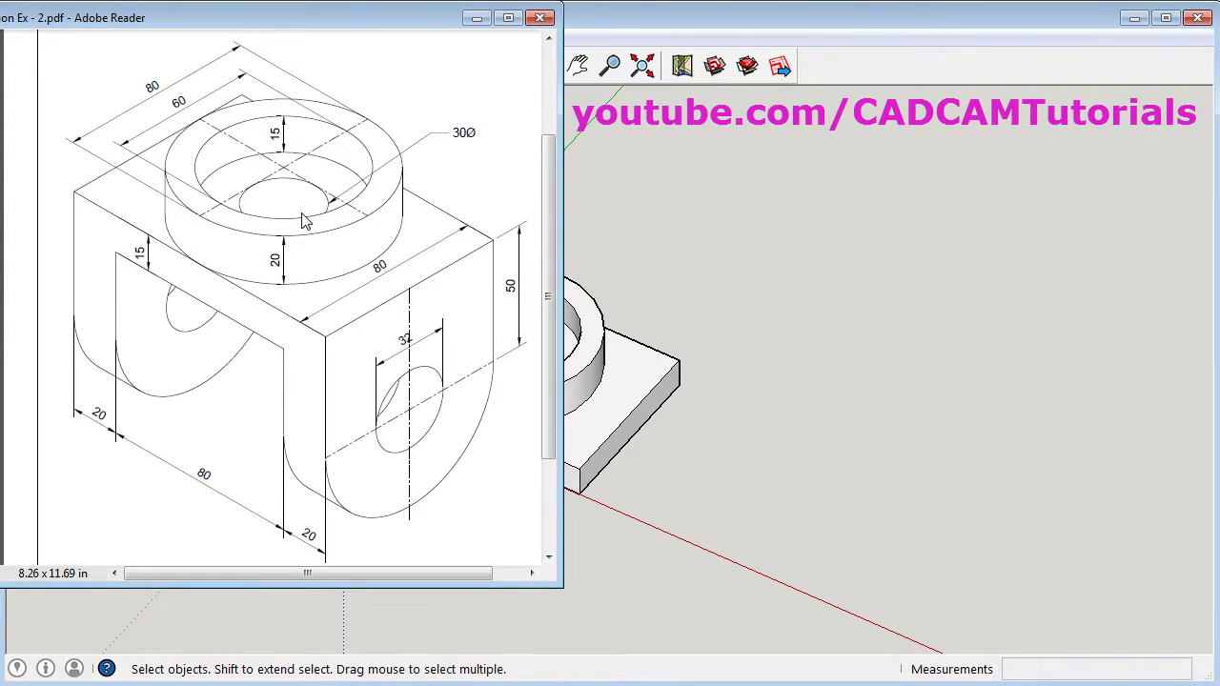
left_click(815, 224)
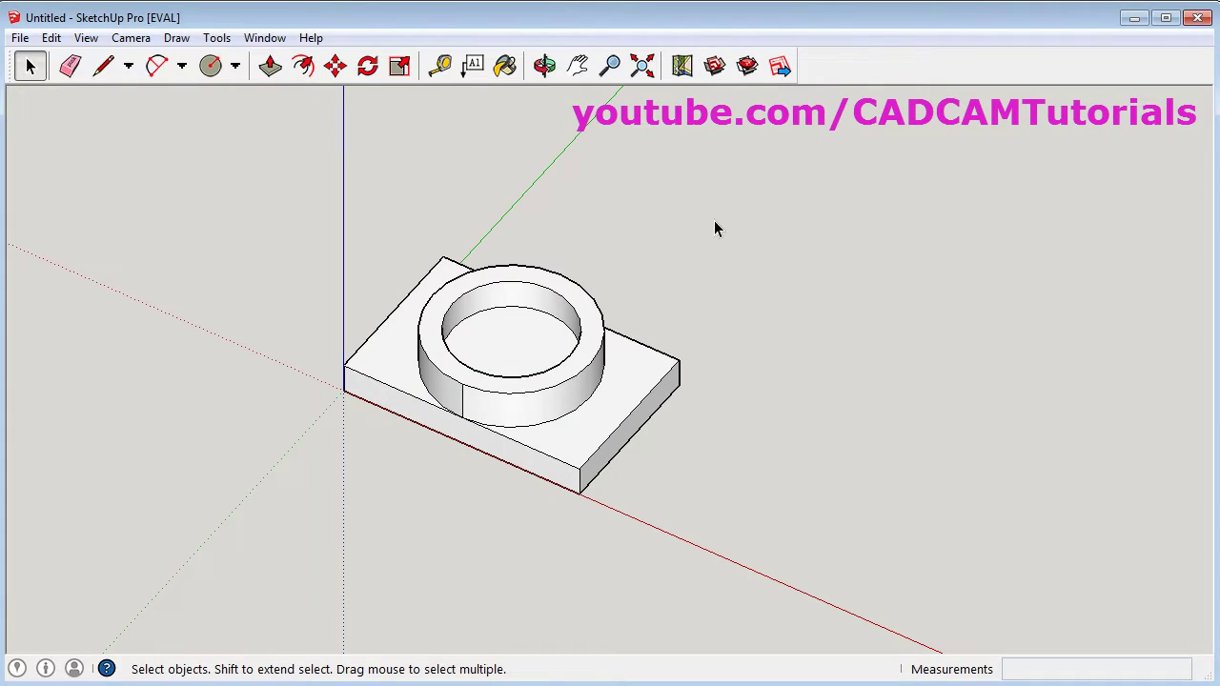
key("c")
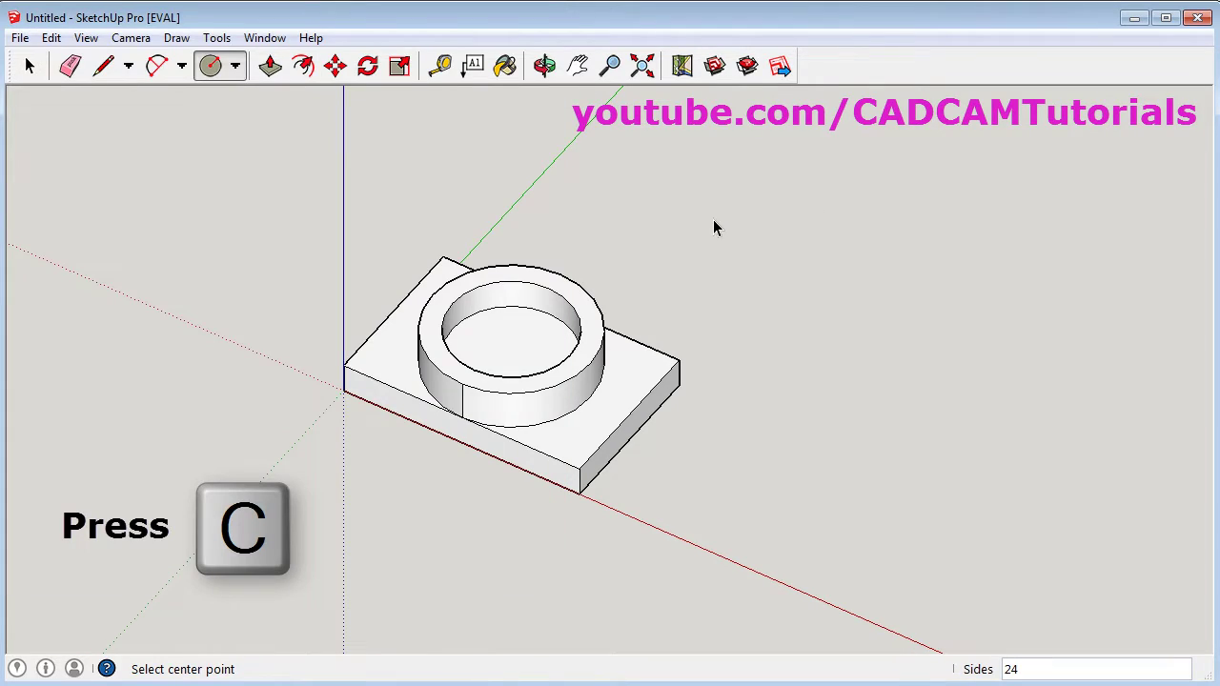
left_click(511, 354)
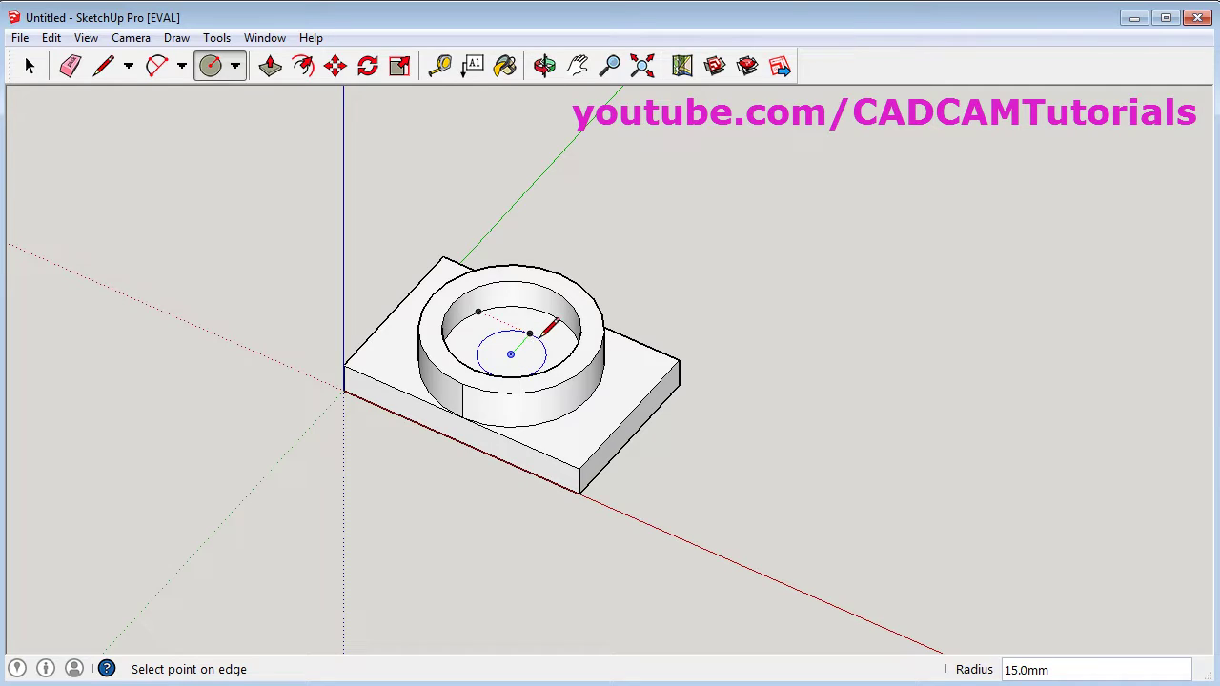
type("15")
key("Return")
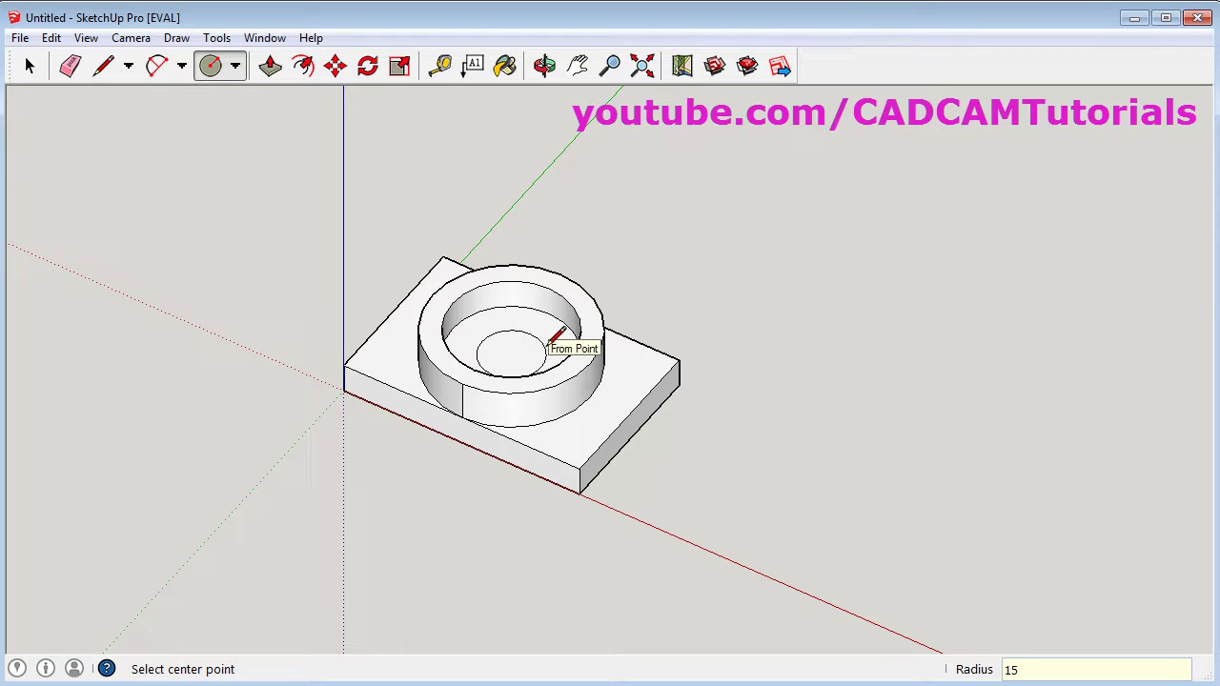
- Check the thickness in the Adobe Reader drawing and push the recess floor's inner circle down 20 mm in SketchUp to cut a through hole
left_click(271, 65)
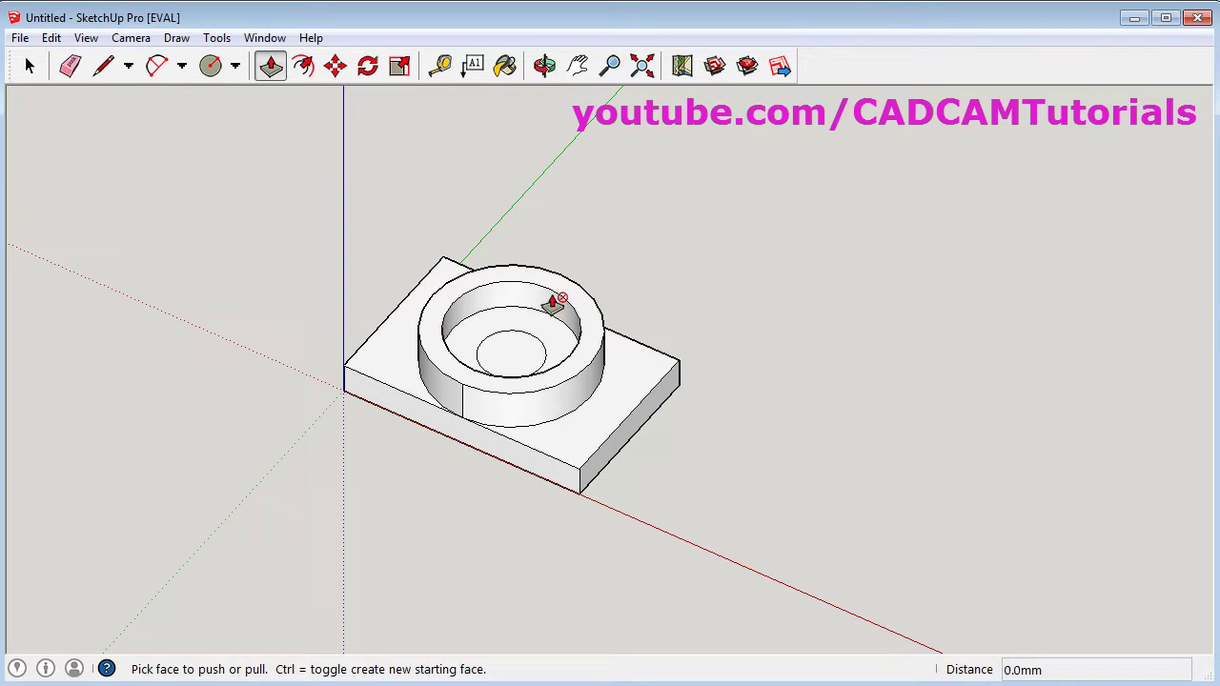
left_click(513, 349)
left_click_drag(513, 349, 81, 391)
key("alt+Tab")
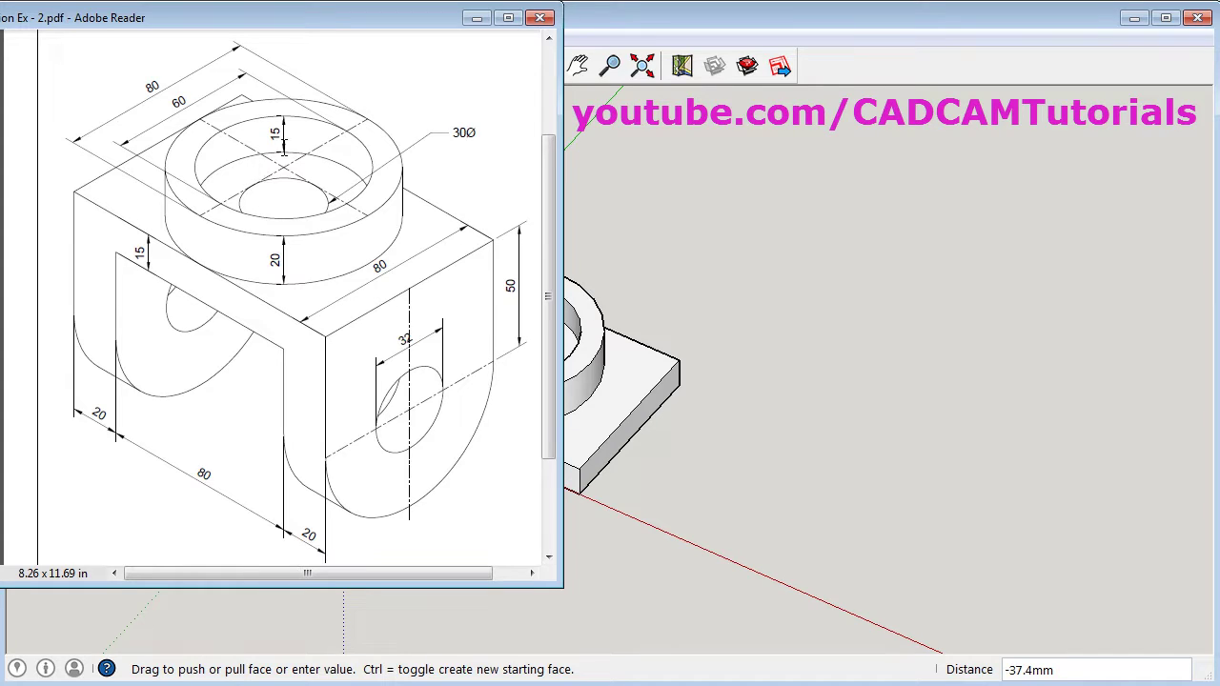
left_click(659, 22)
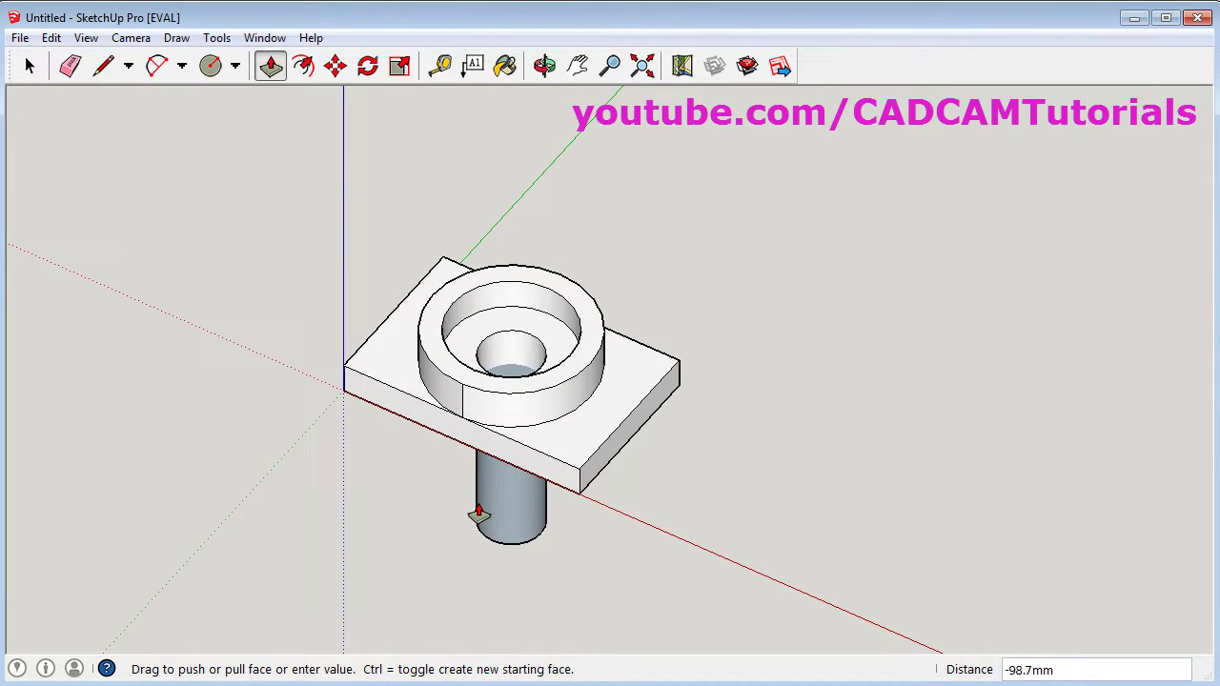
type("20")
key("Return")
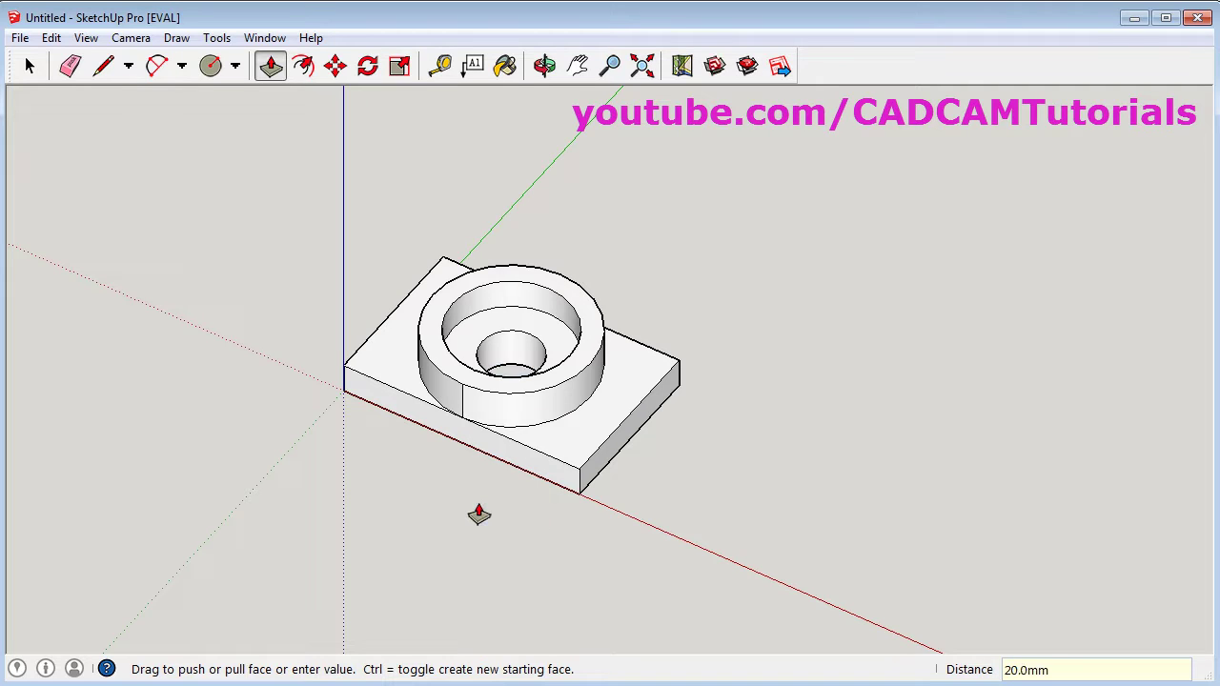
- Examine the hole through the plate from steeper and shallower viewing angles
key("o")
left_click_drag(493, 206, 520, 363)
key("p")
middle_click_drag(496, 453, 518, 410)
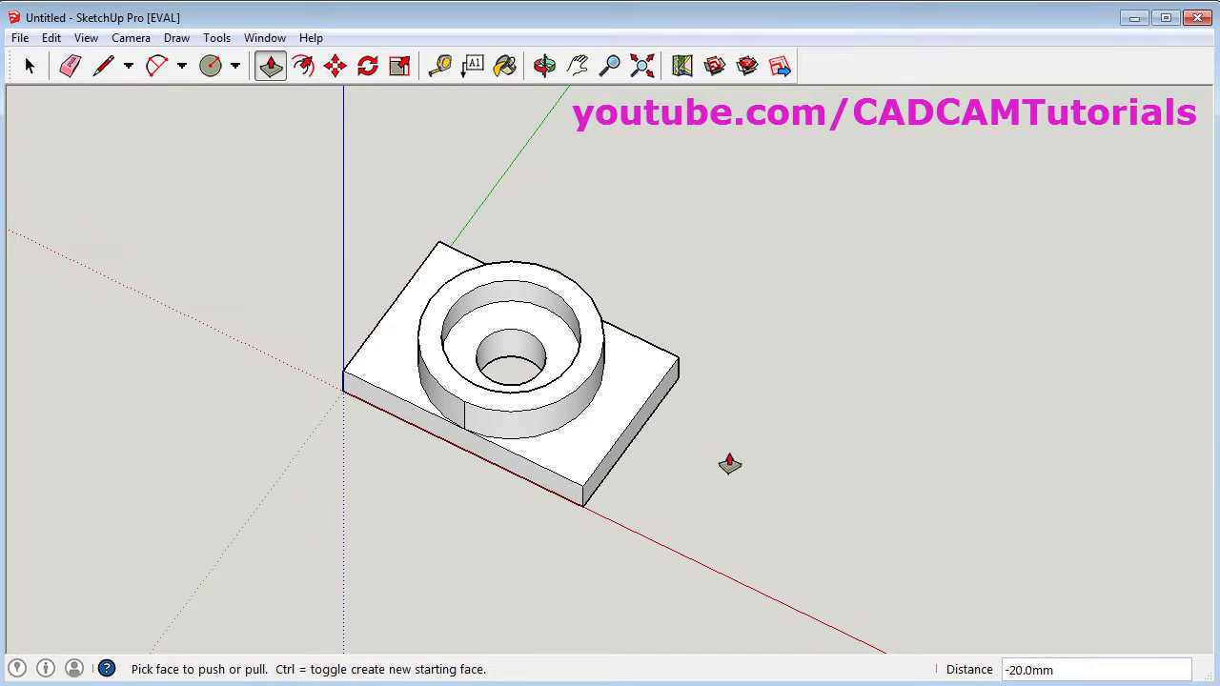
middle_click_drag(550, 337, 556, 248)
middle_click_drag(649, 485, 658, 433)
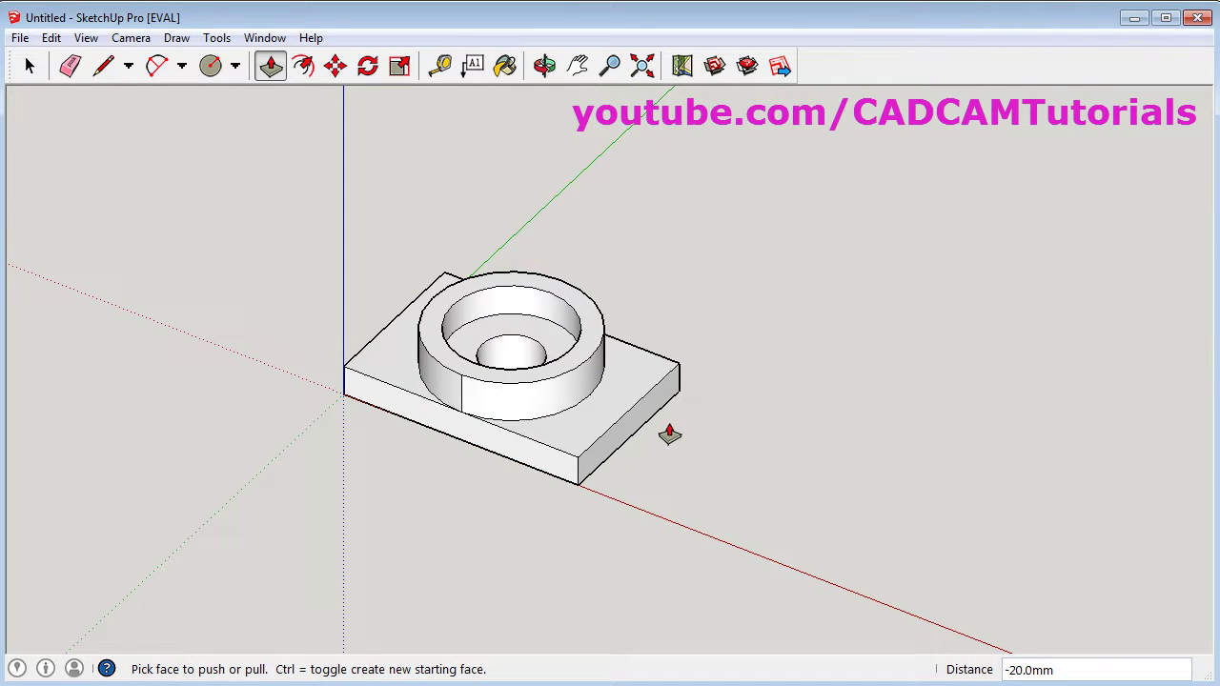
key("space")
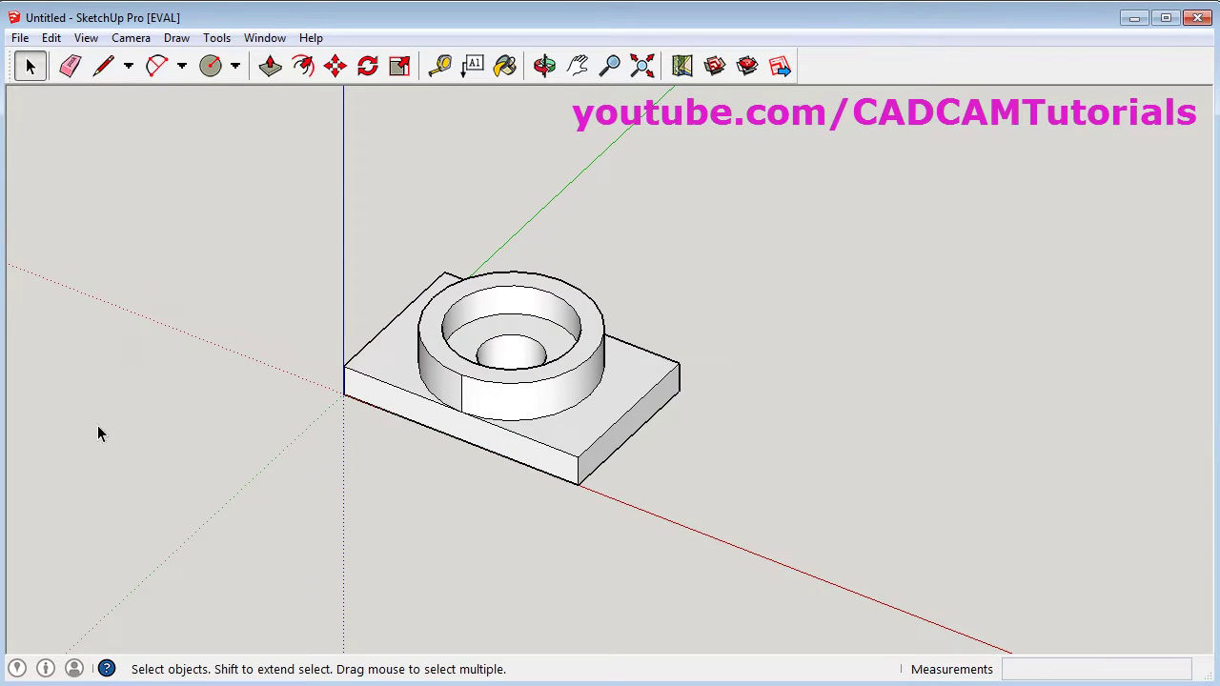
- Check the leg dimensions in the Adobe Reader drawing and draw an 80 by 35 mm vertical rectangle below the plate's end face in SketchUp
key("alt+Tab")
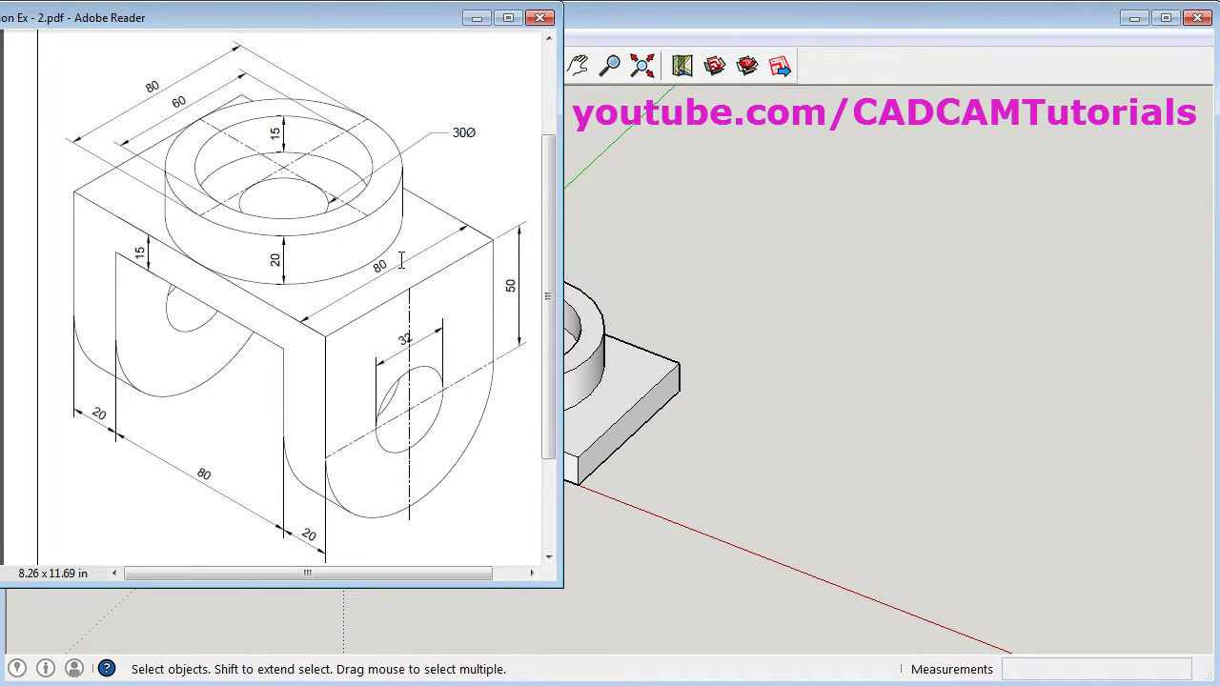
mouse_move(749, 515)
middle_mouse_down()
mouse_move(574, 485)
mouse_move(634, 562)
middle_mouse_up()
scroll(625, 555, "down", 1)
scroll(625, 555, "up", 5)
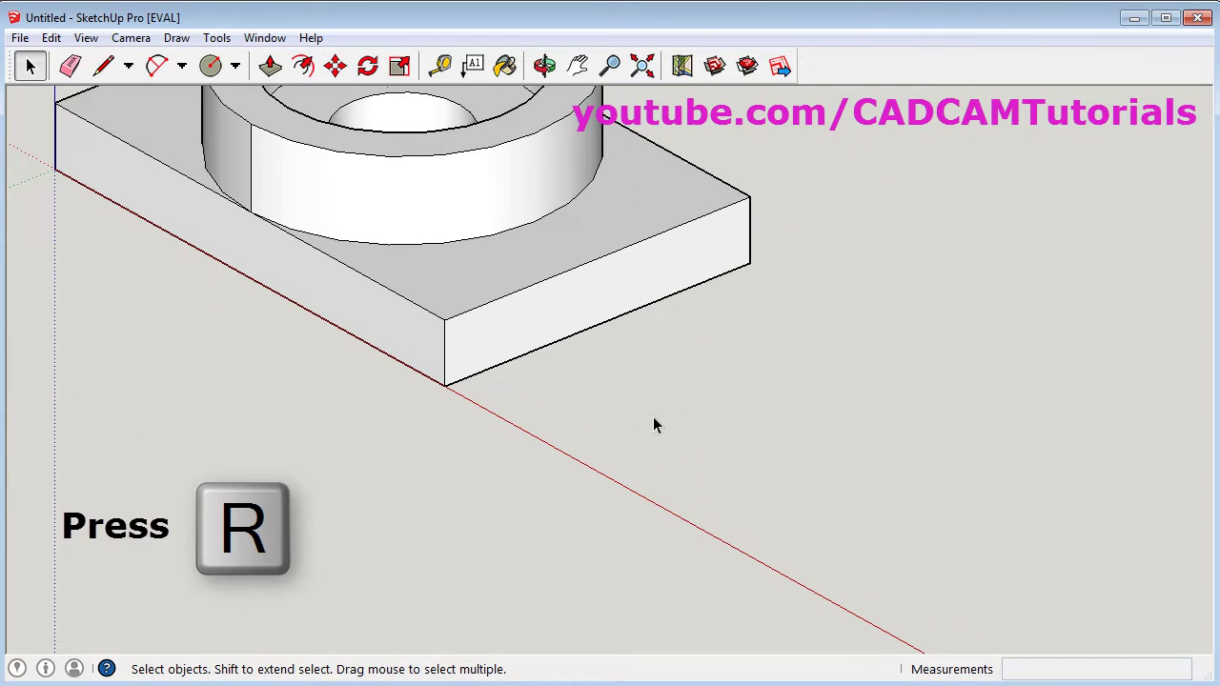
key("r")
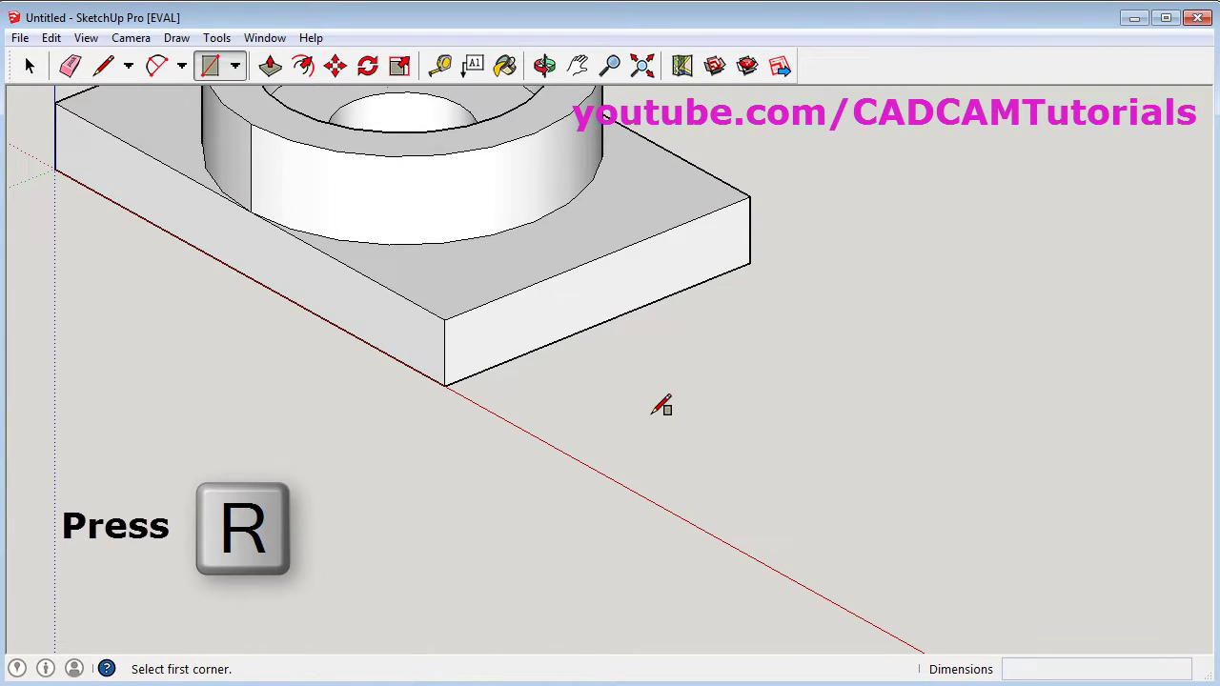
left_click(444, 385)
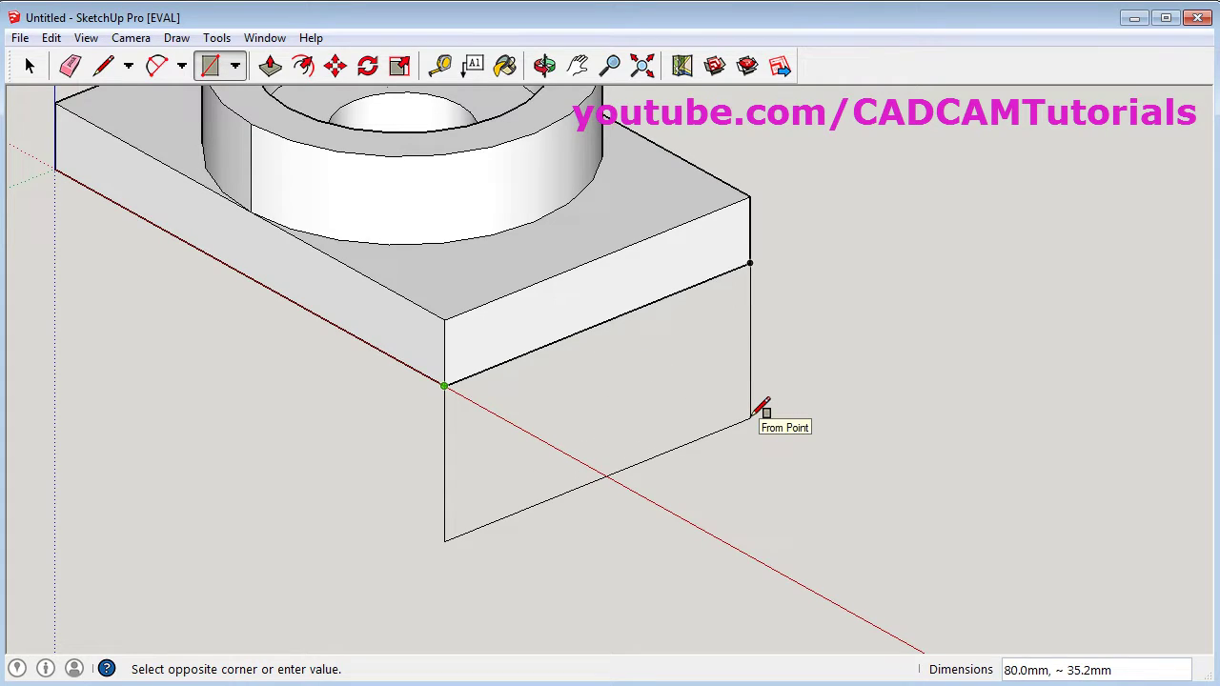
type("80,35")
key("Return")
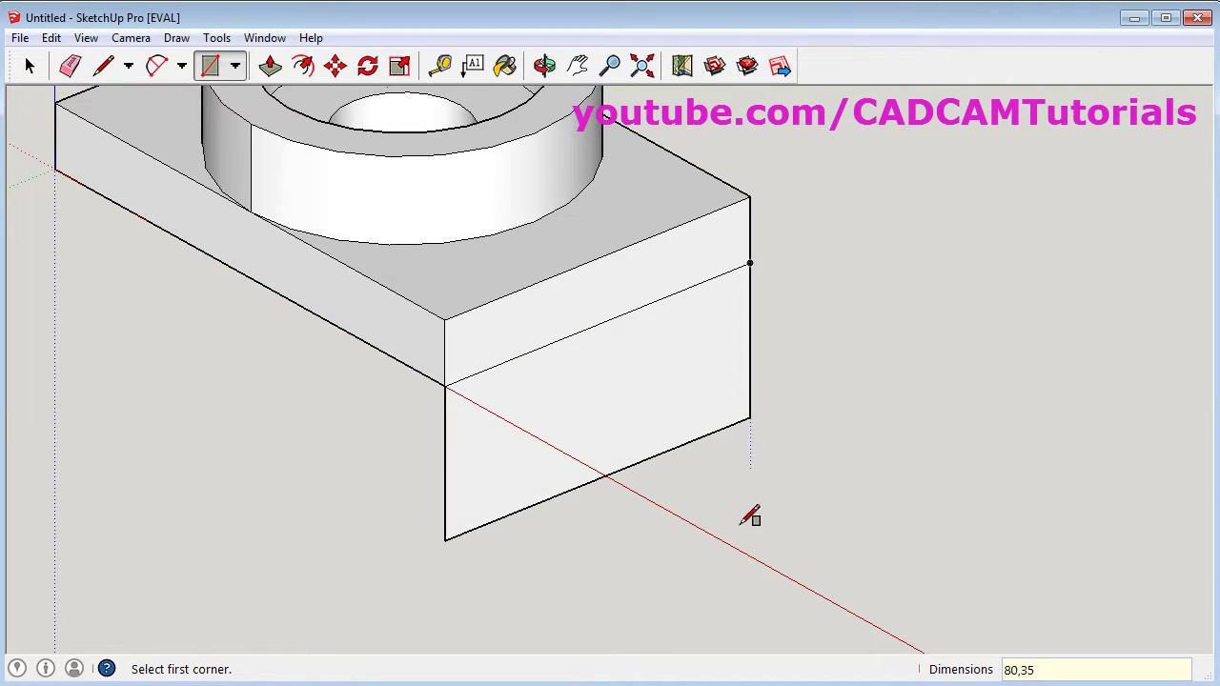
- Draw a 40 mm radius circle centred on the midpoint of the rectangle's bottom edge and reaching its lower corner
key("c")
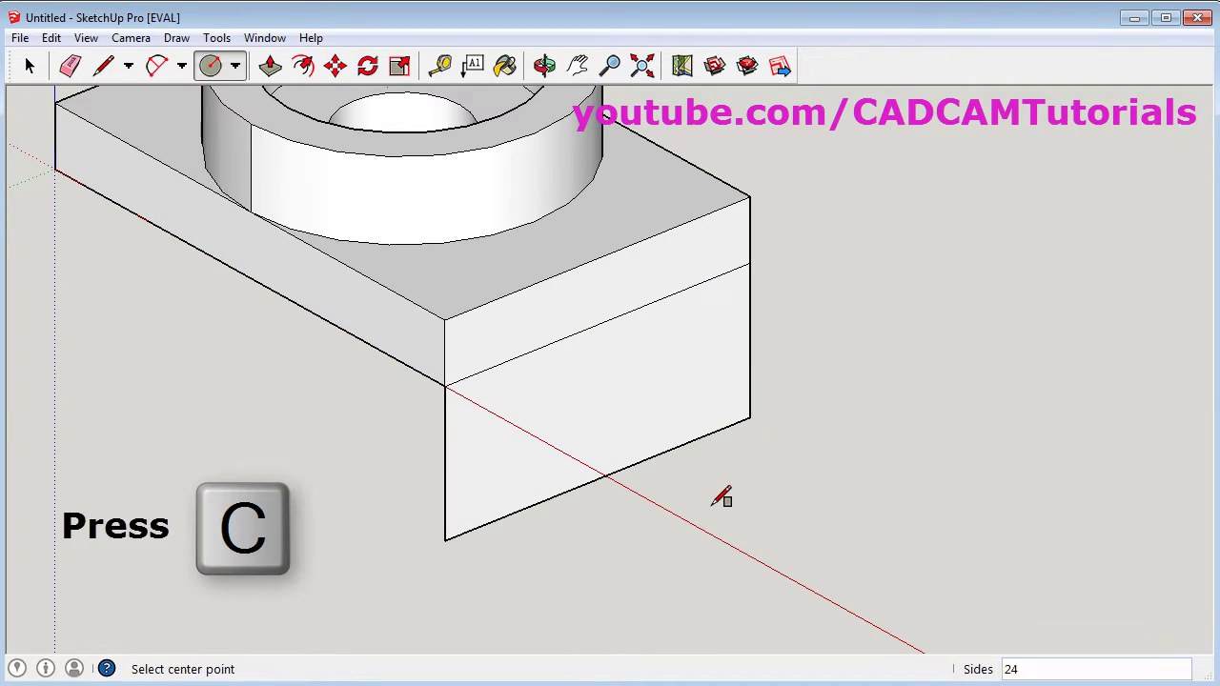
left_click(597, 479)
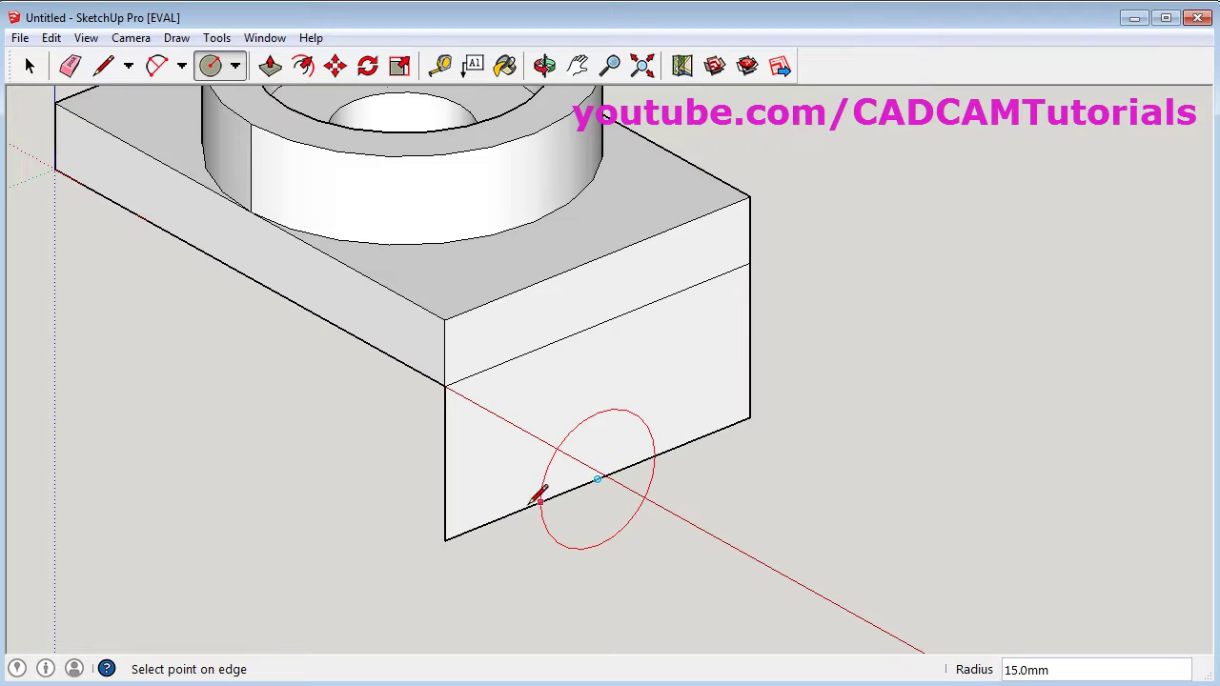
left_click(445, 539)
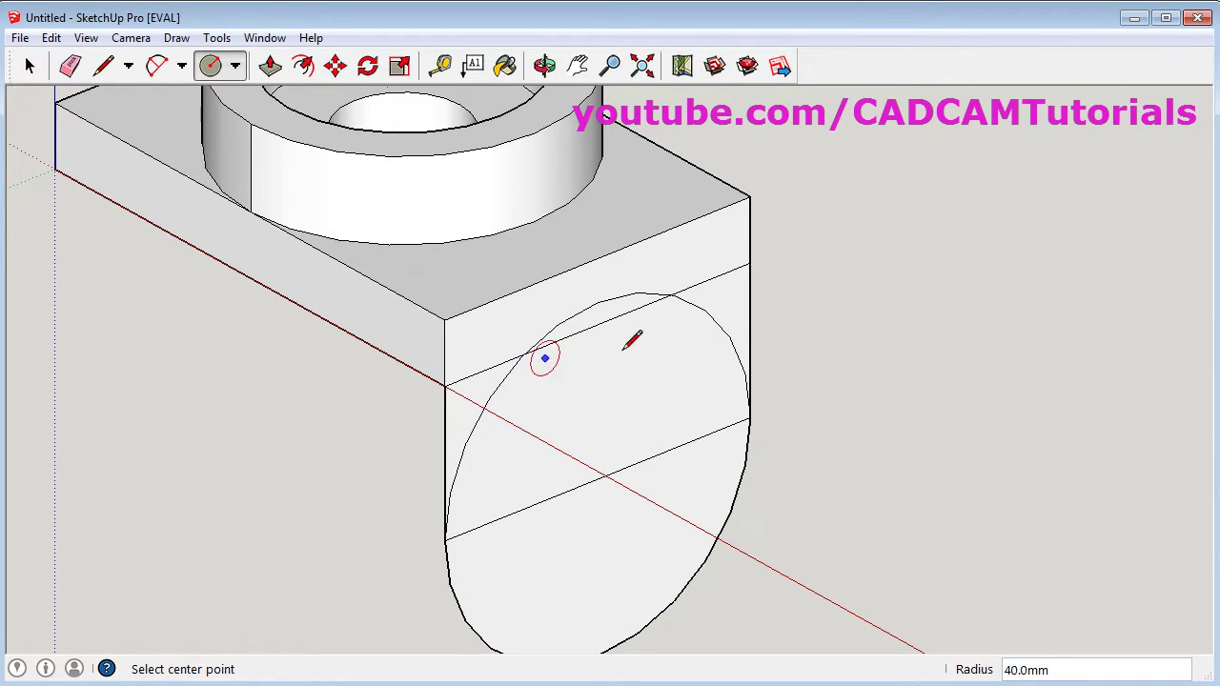
- Erase the circle's upper arc segments and the rectangle's bottom edge to leave a single round-ended leg profile
key("e")
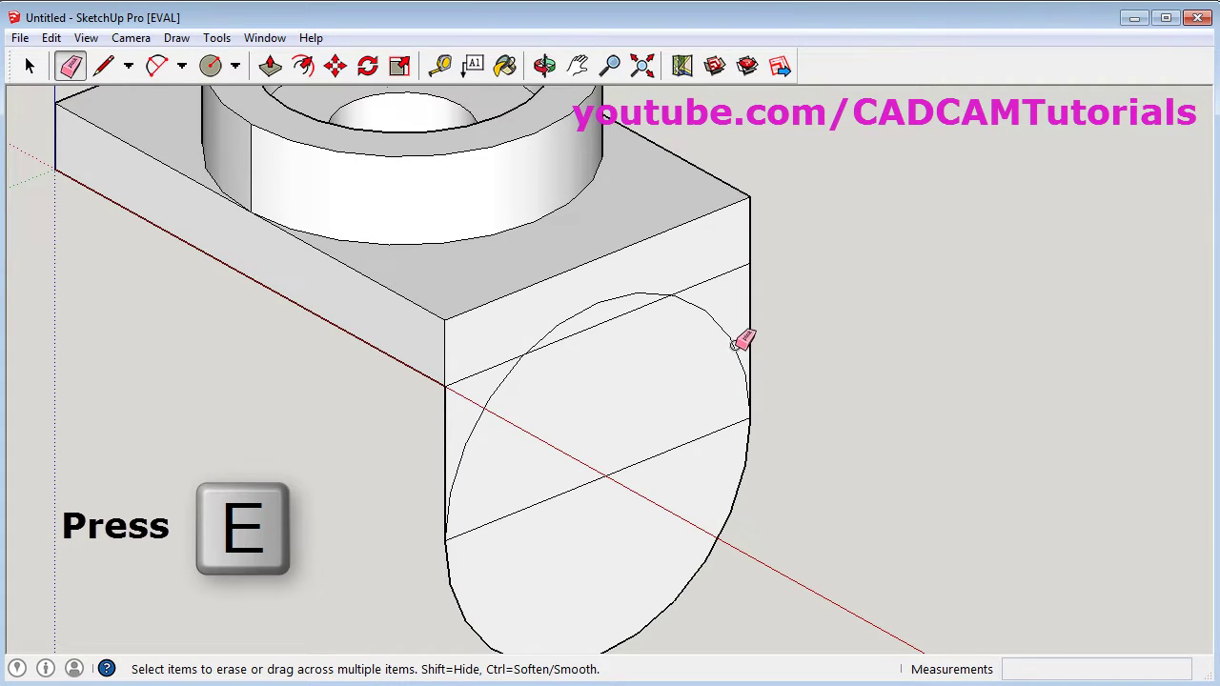
left_click(709, 315)
left_click(634, 295)
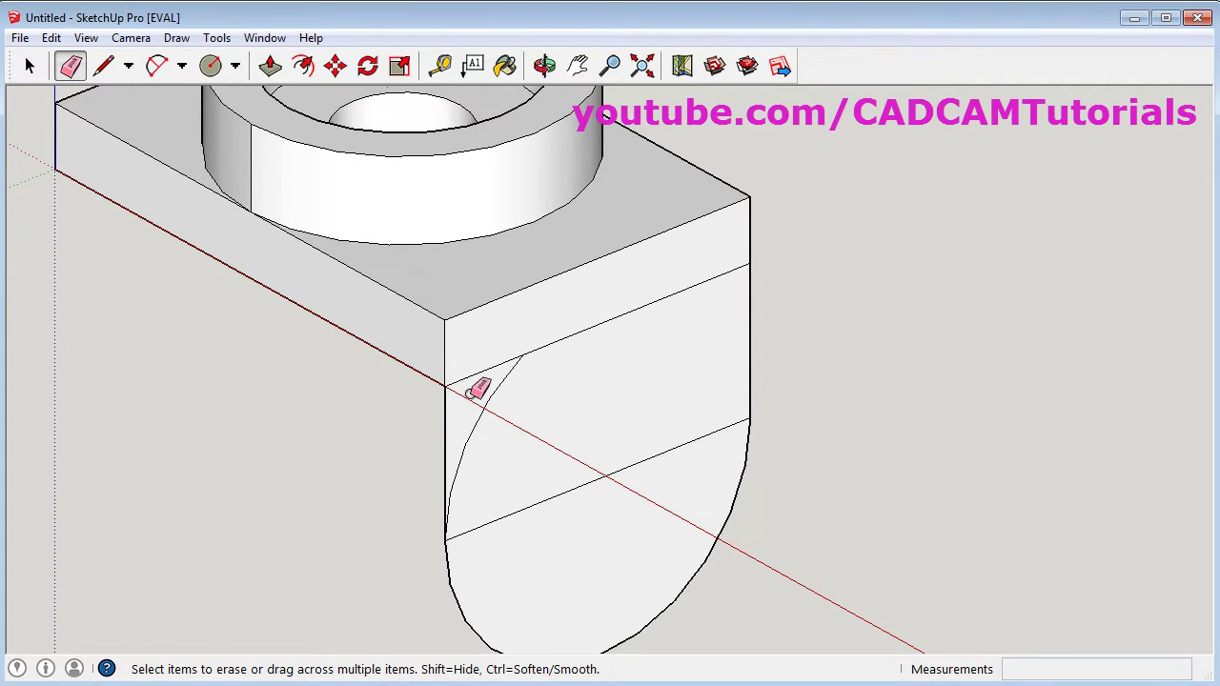
left_click(497, 391)
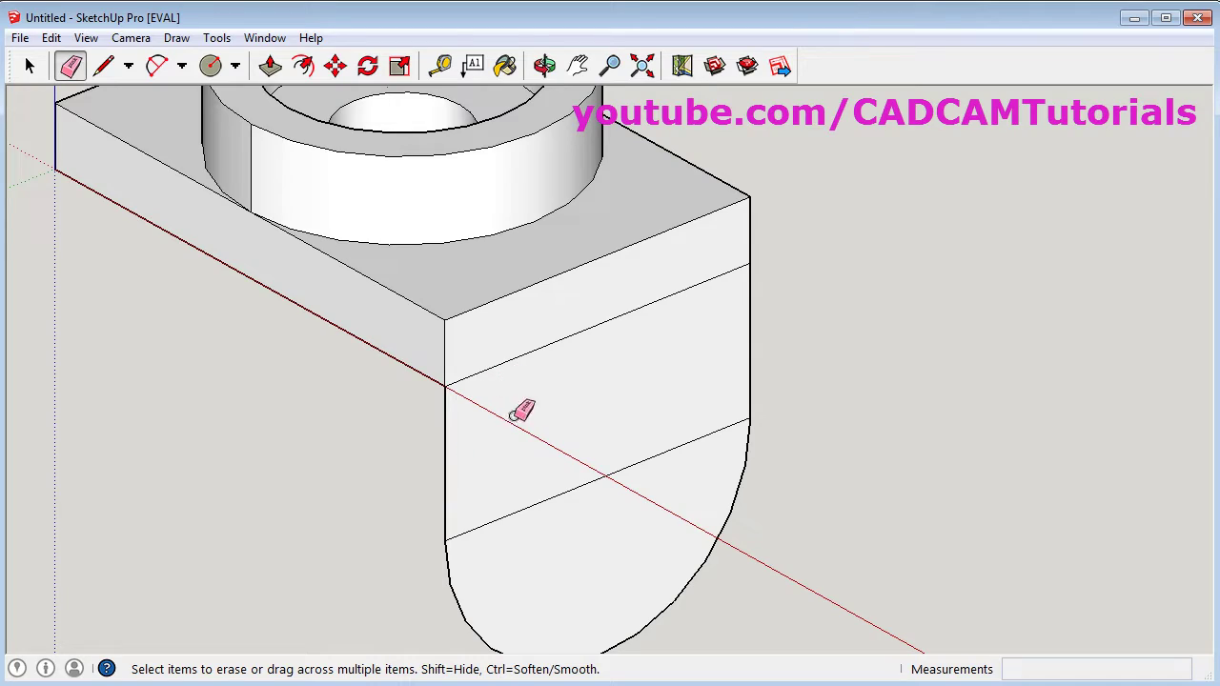
left_click(518, 512)
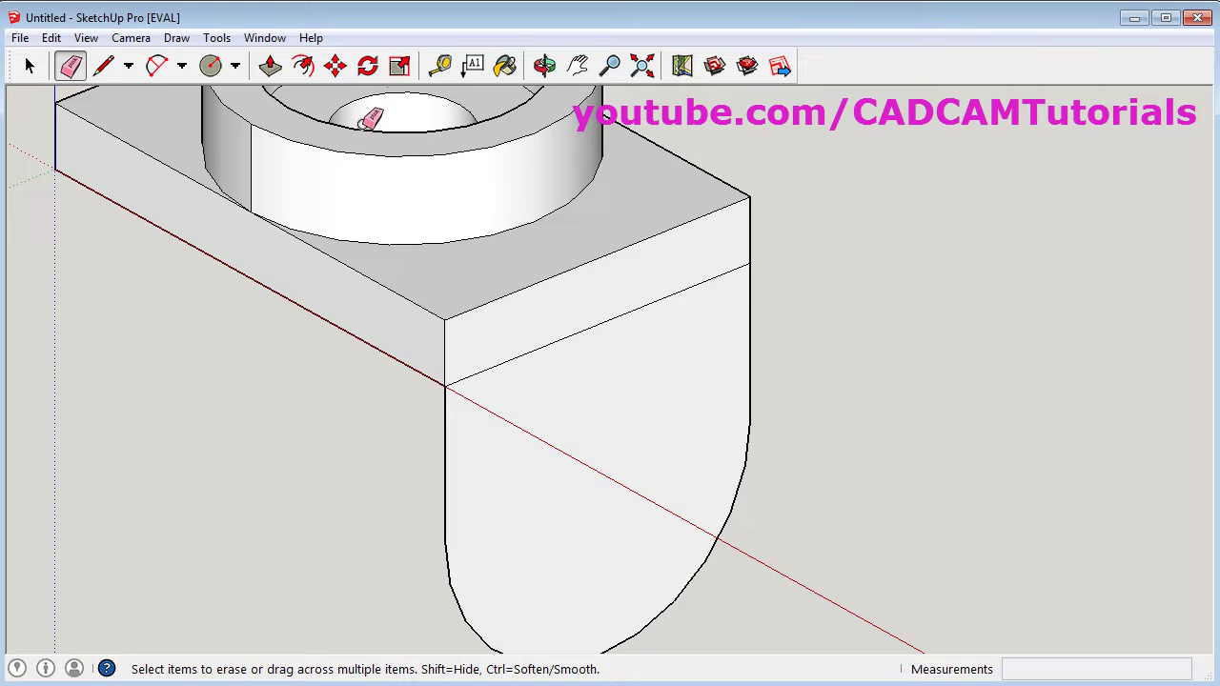
- Extrude the round-ended leg profile 20 mm inward beneath the plate with Push/Pull
left_click(270, 66)
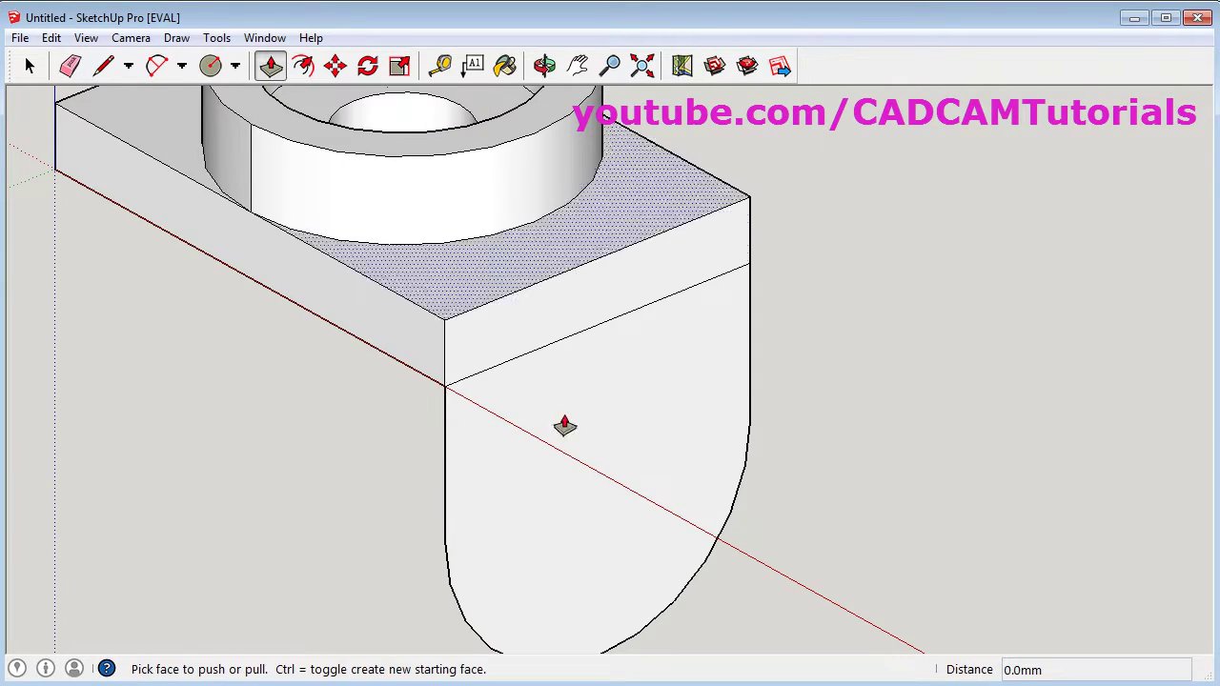
left_click(506, 520)
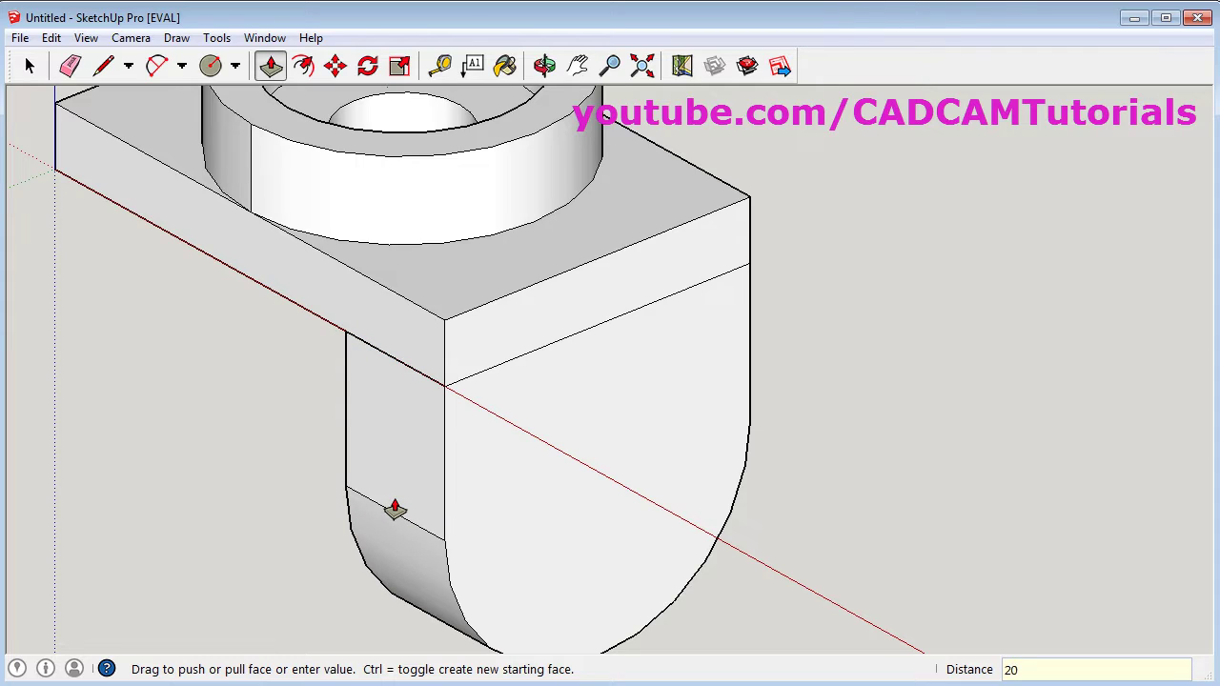
type("20")
key("Return")
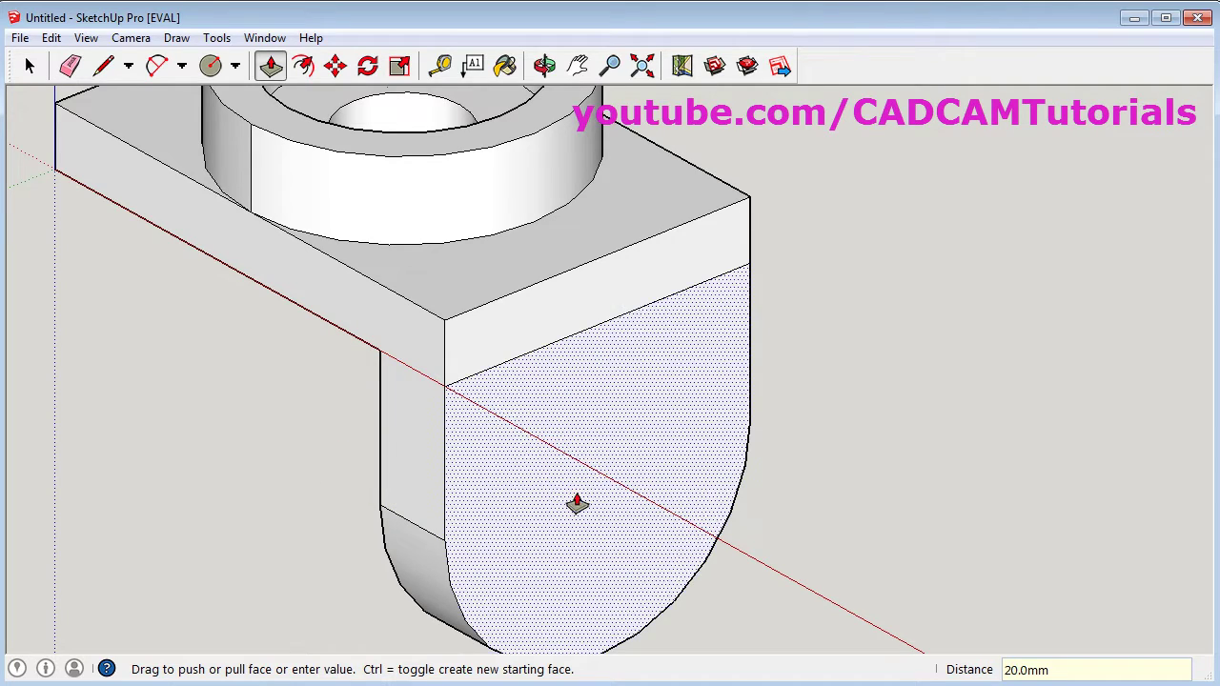
- Check the leg hole's size in the Adobe Reader drawing and draw a 32 mm diameter circle at the leg's arc centre in SketchUp
key("alt+Tab")
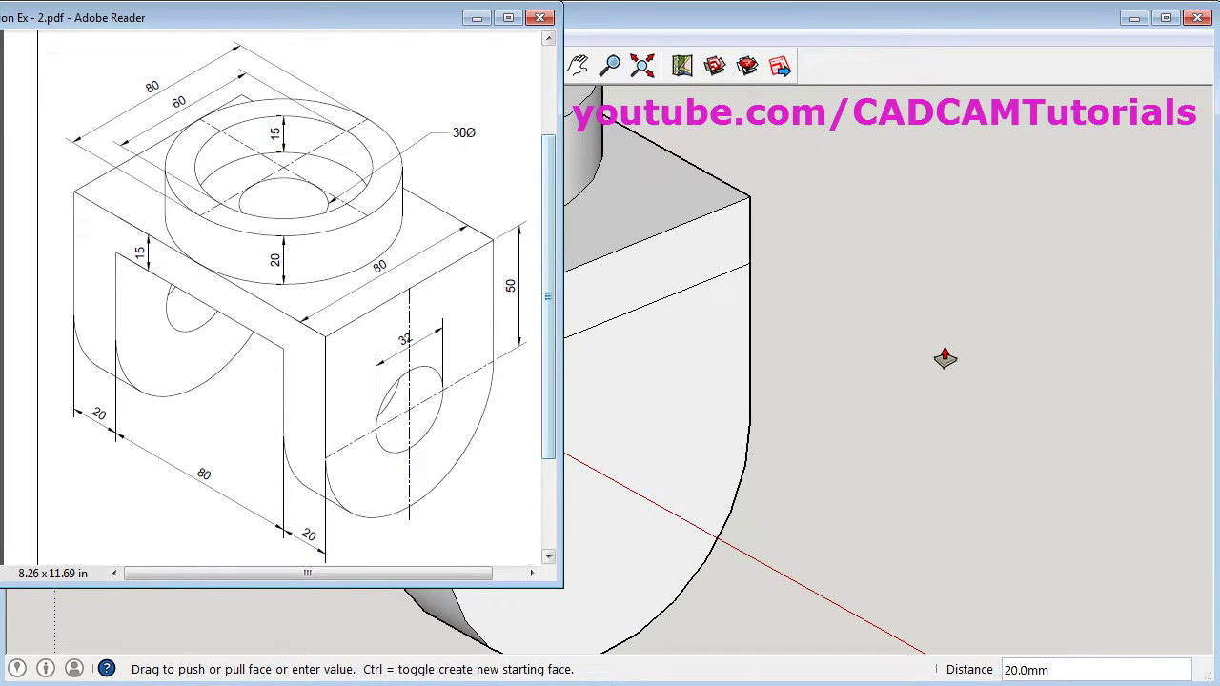
left_click(900, 365)
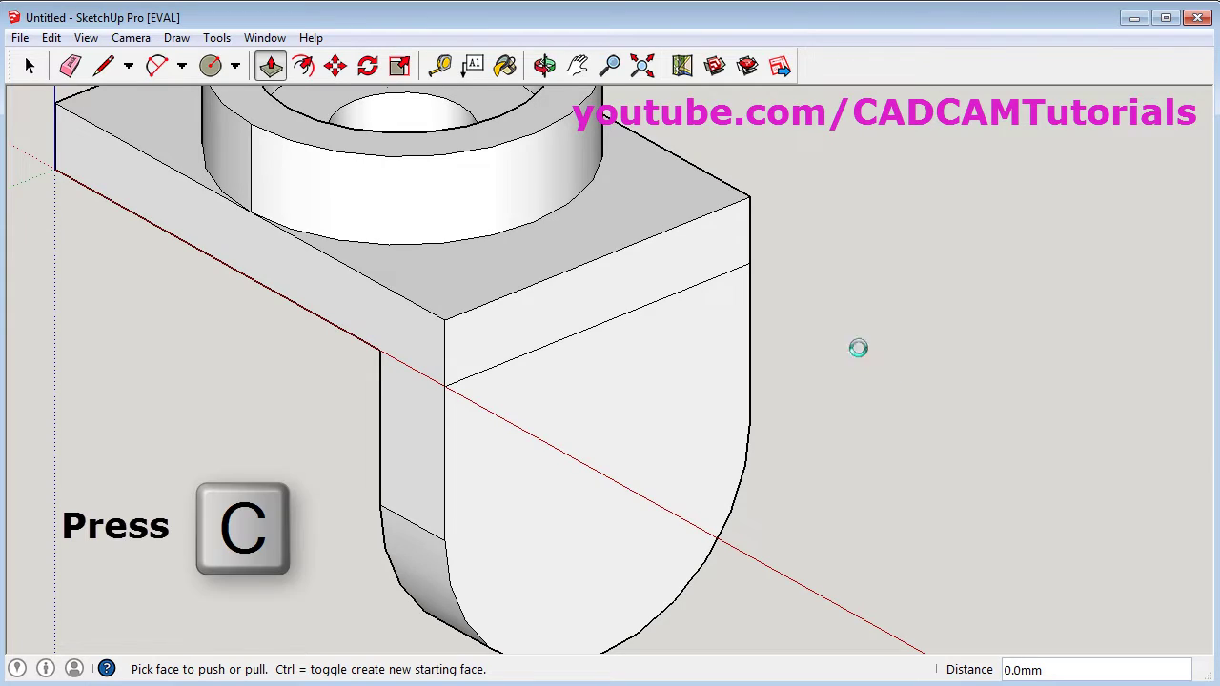
key("c")
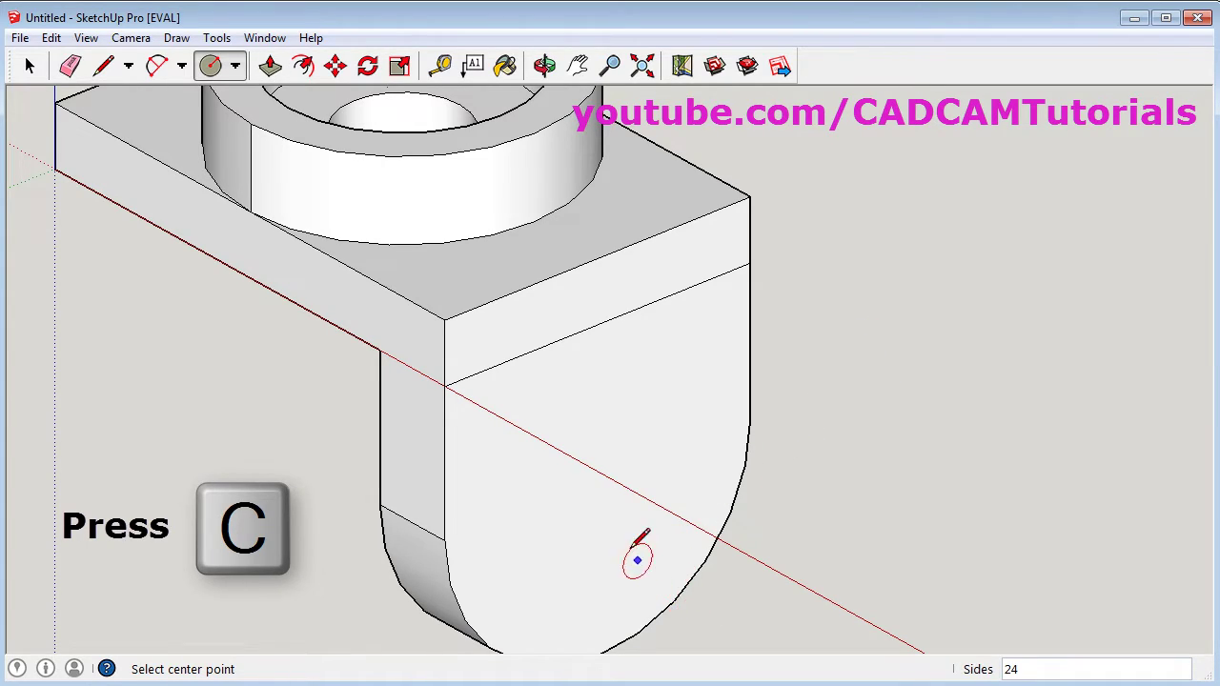
left_click(598, 479)
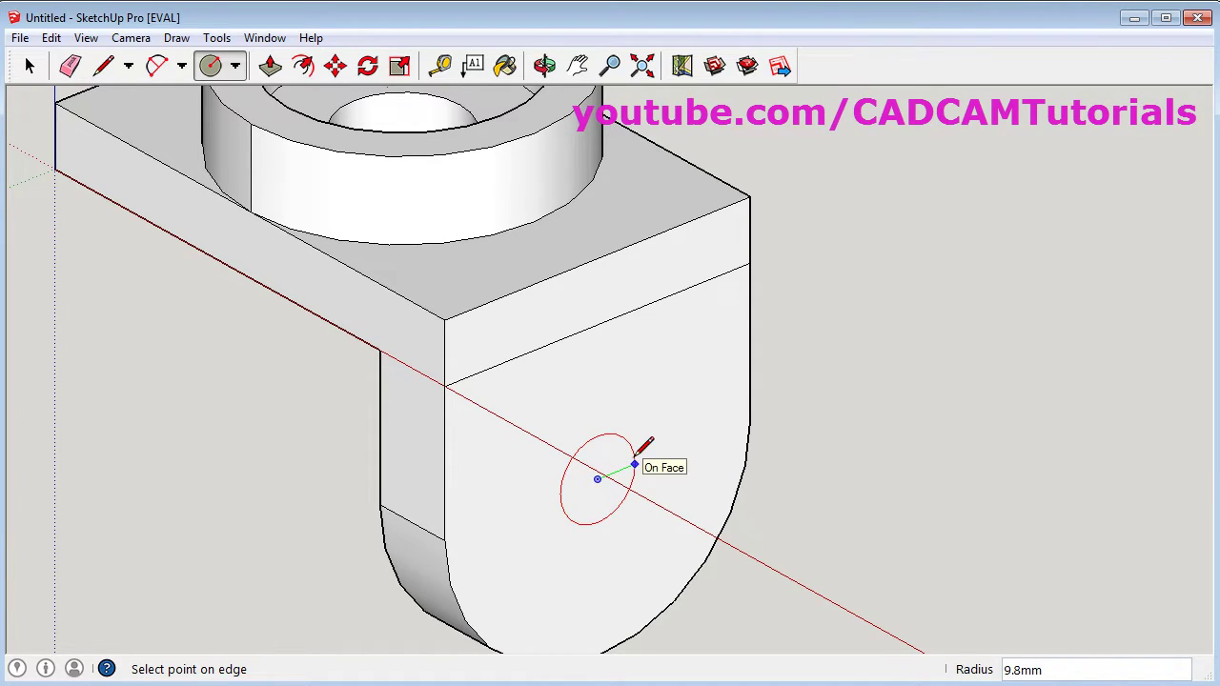
key("Return")
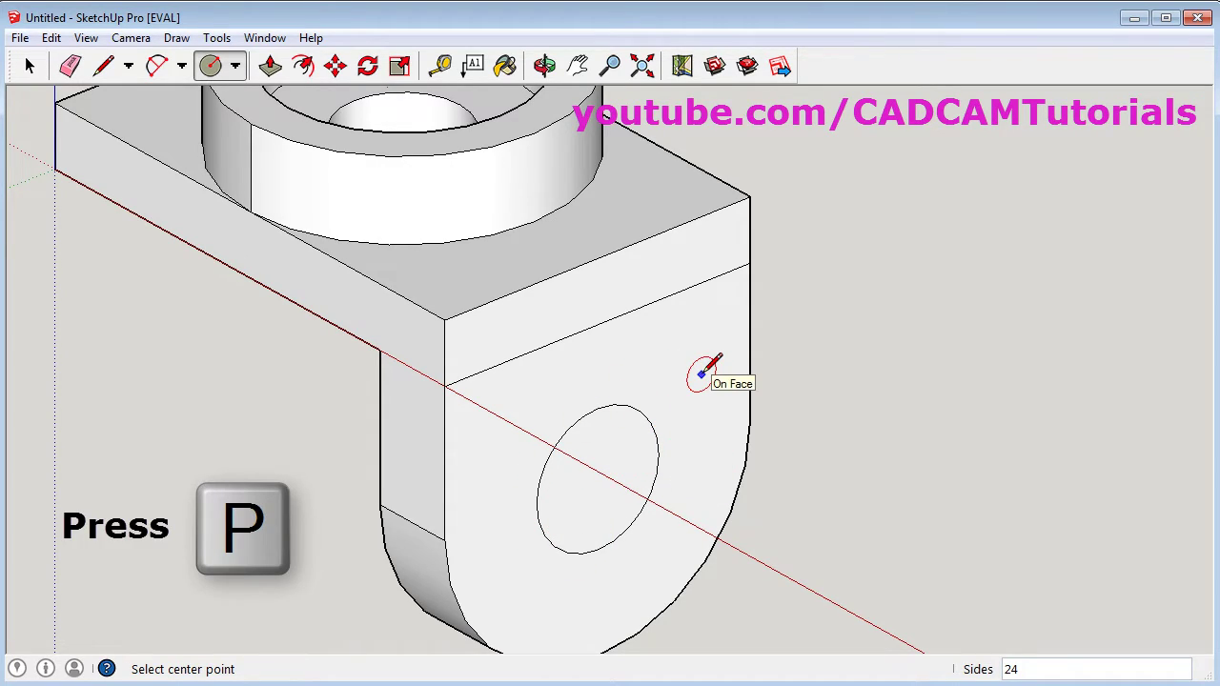
- Push the circle on the leg's outer face inward 20 mm to cut a through hole
key("p")
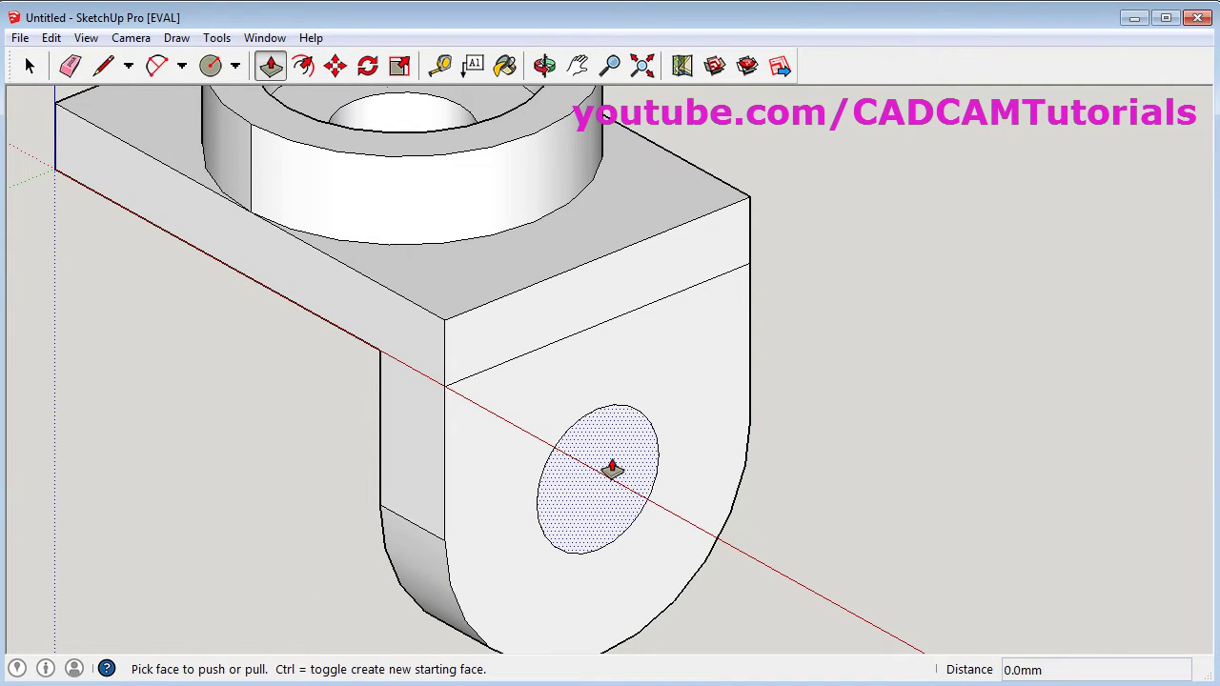
left_click(609, 483)
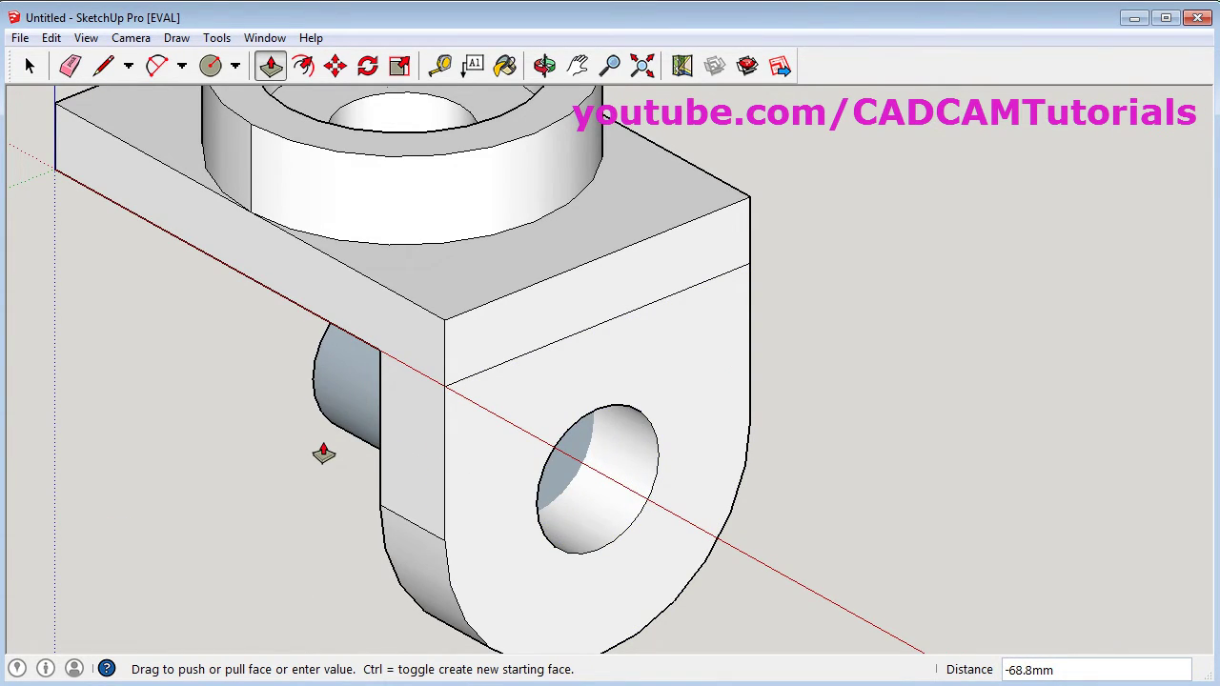
type("20")
key("Return")
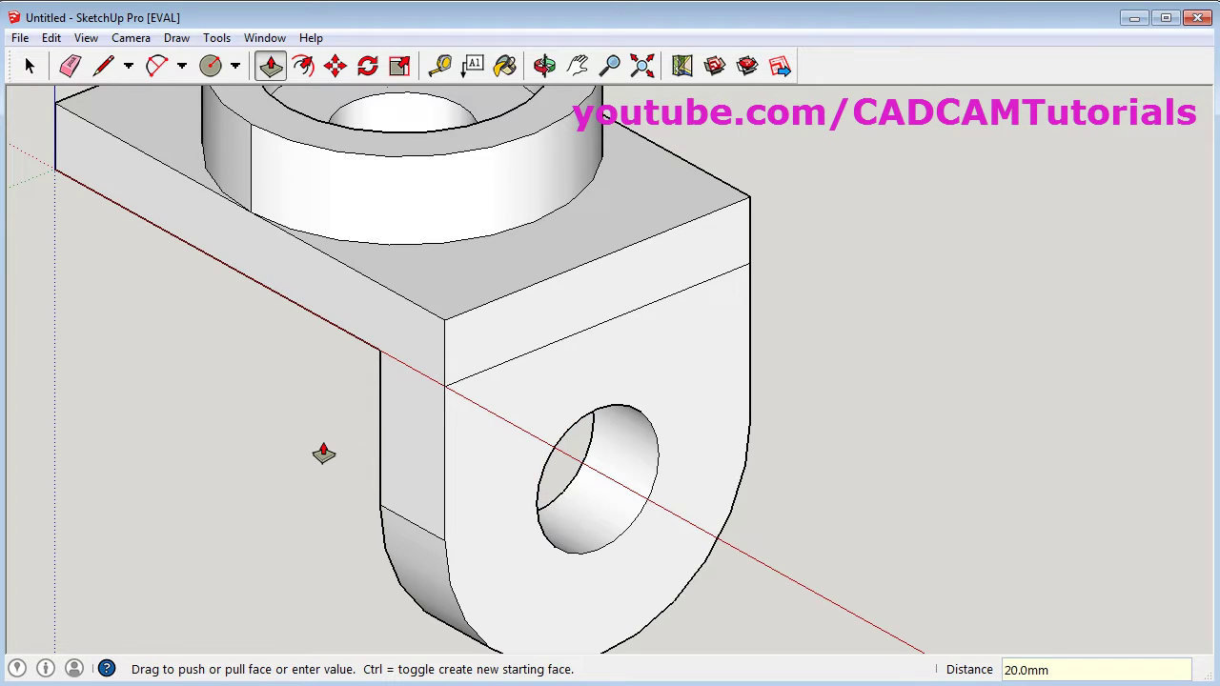
- Copy the complete leg with its hole 100 mm along the red axis to the plate's opposite end, starting from the leg's inner top corner
key("space")
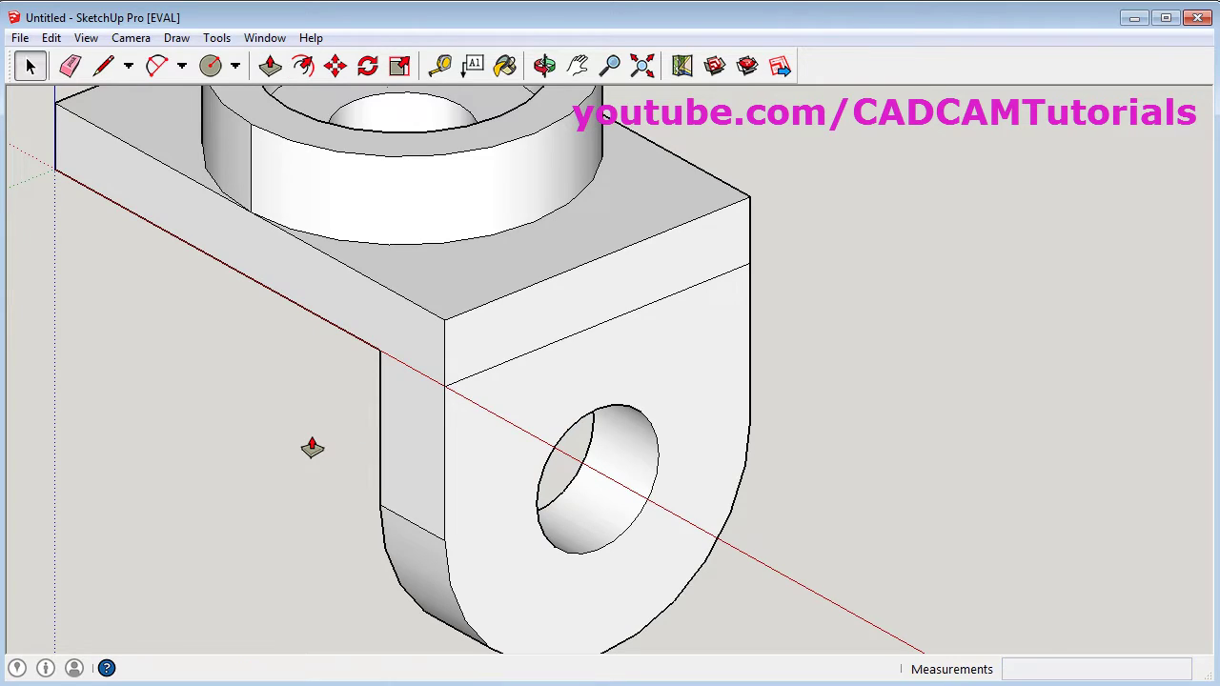
scroll(333, 417, "down", 3)
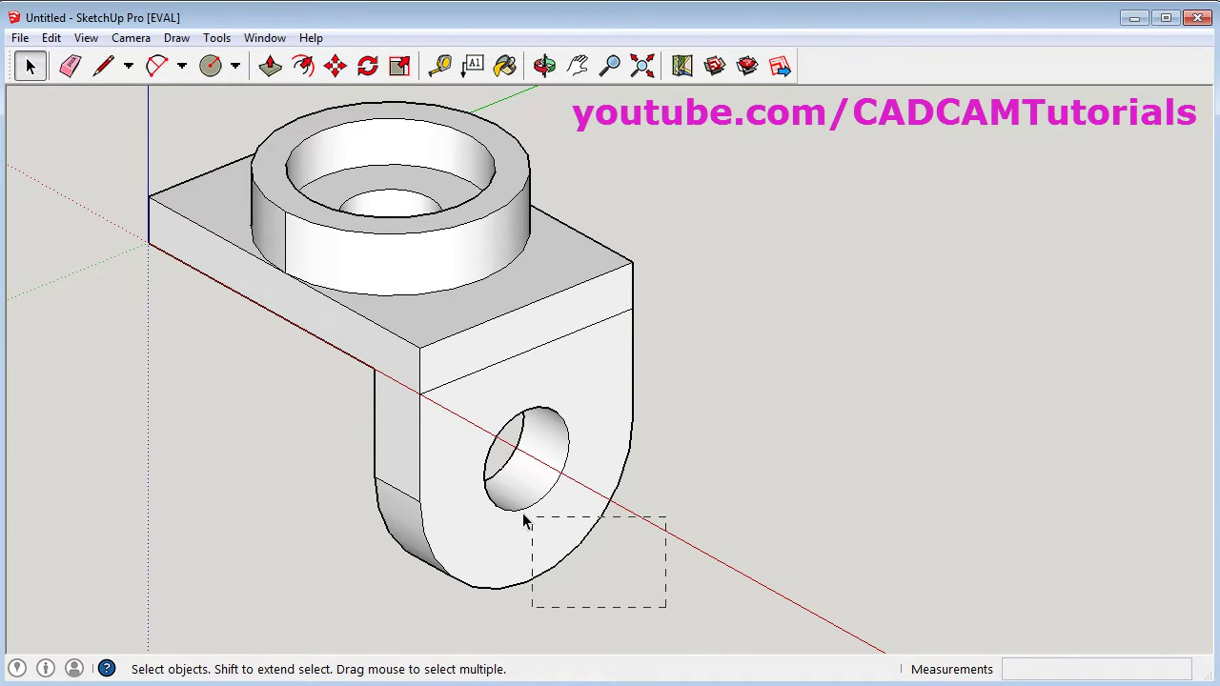
left_click_drag(523, 520, 362, 413)
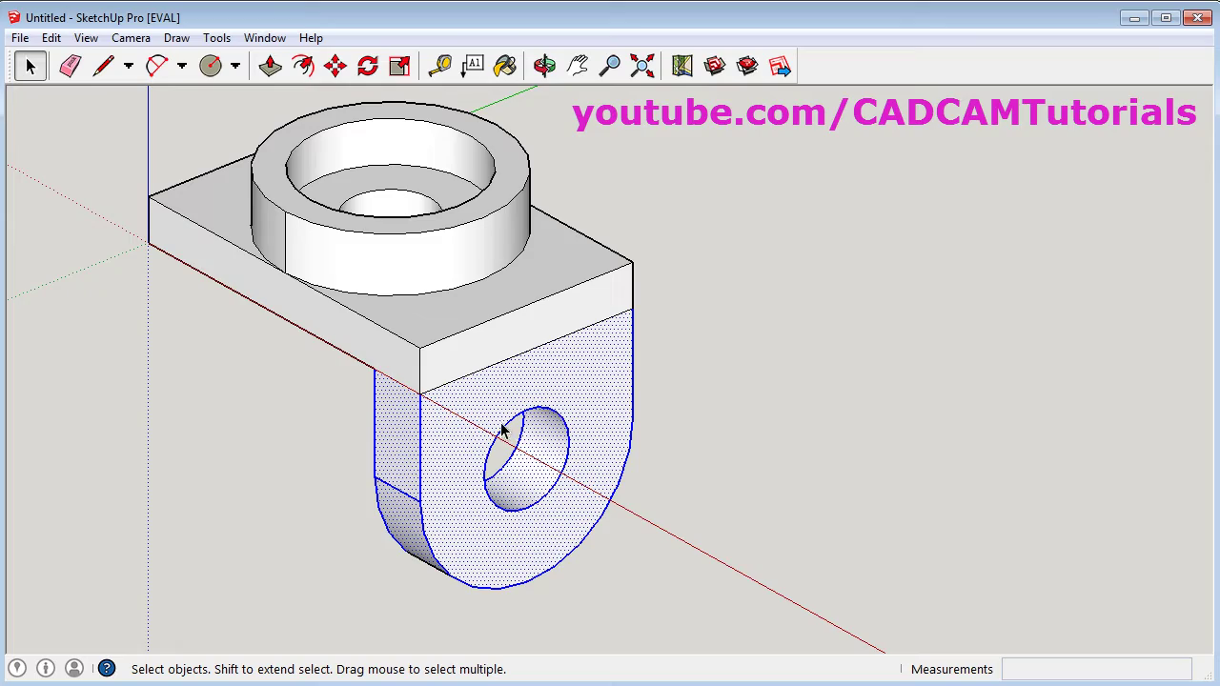
middle_click_drag(690, 485, 471, 423)
middle_click_drag(622, 508, 351, 222)
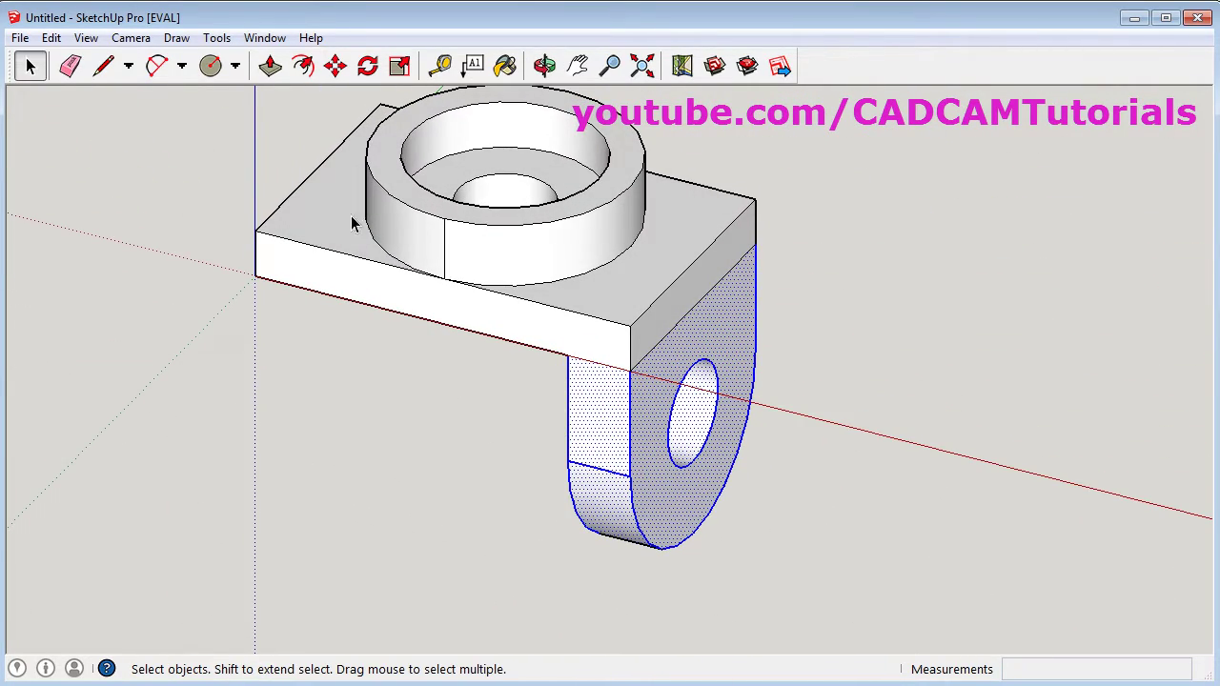
left_click(336, 66)
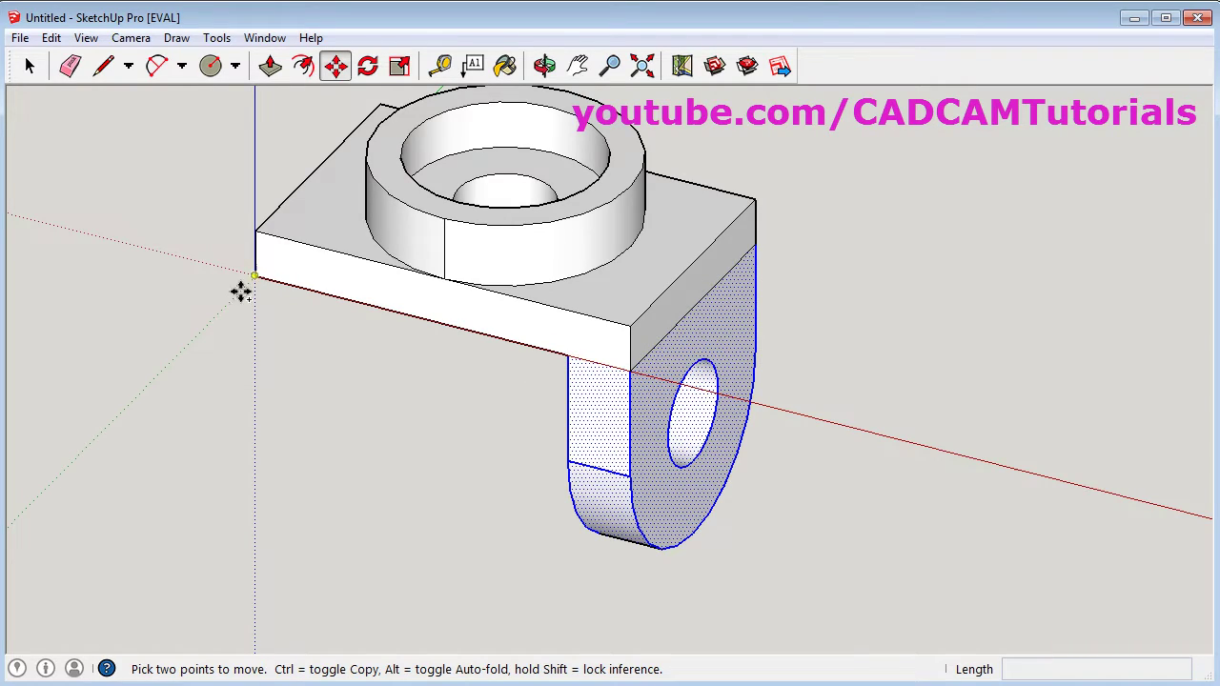
left_click(566, 352)
key("ctrl")
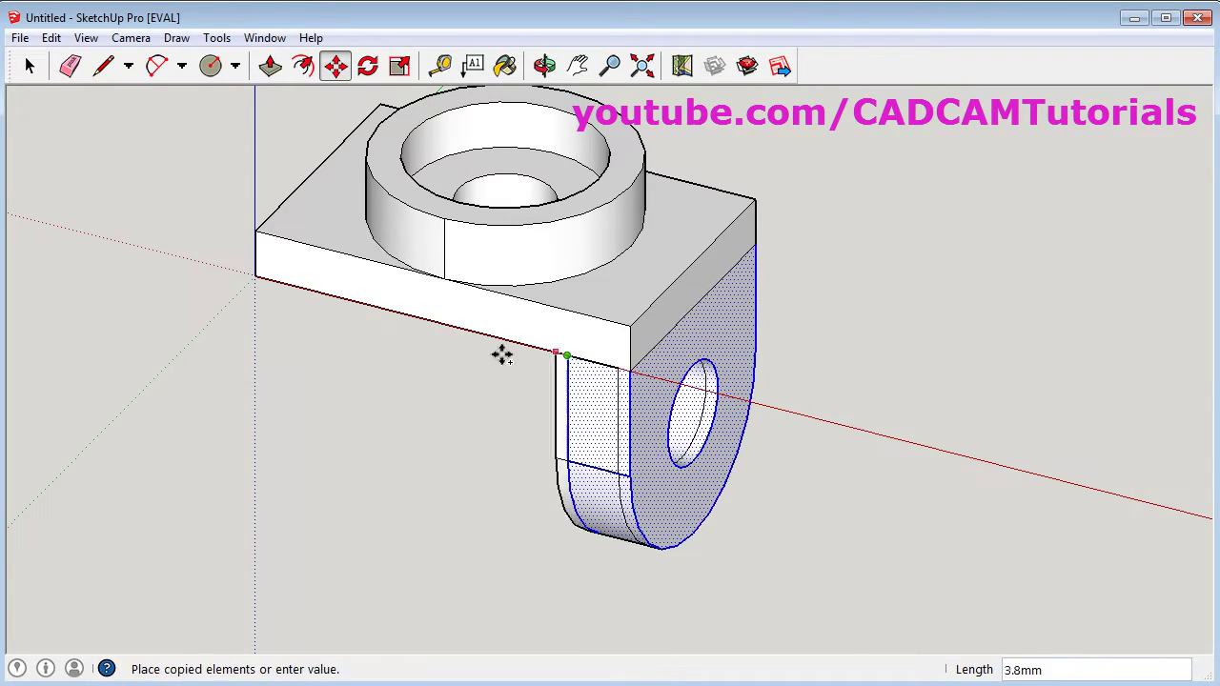
left_click(255, 277)
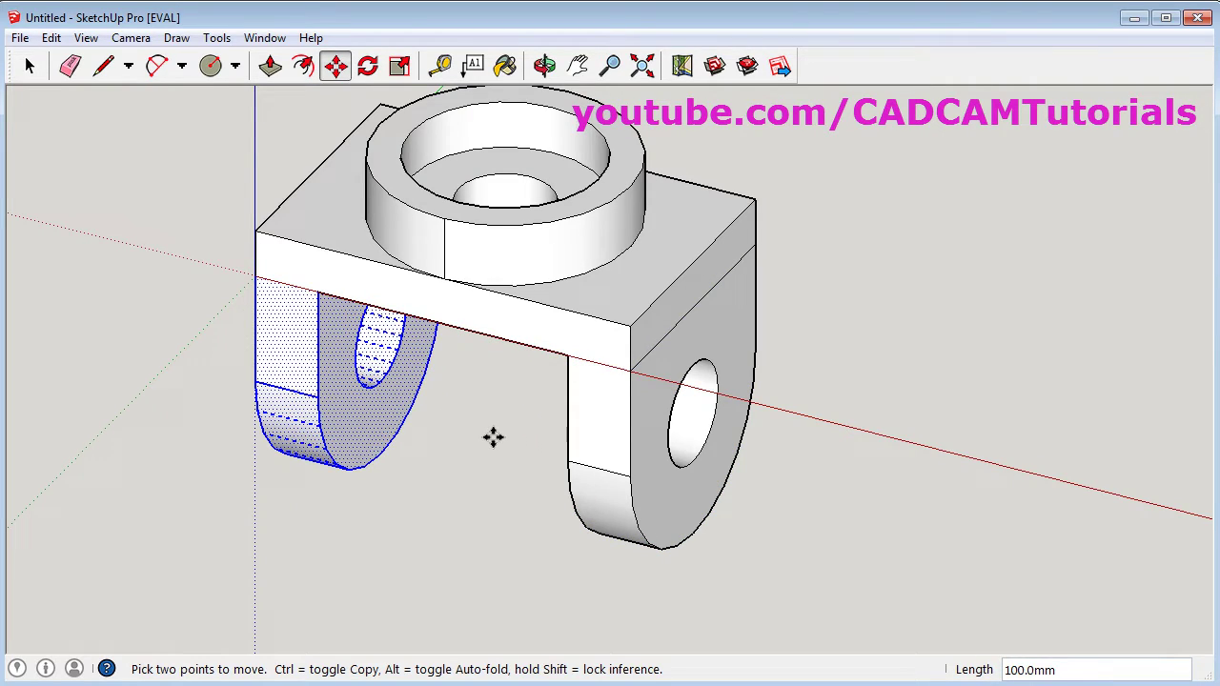
key("space")
left_click(481, 475)
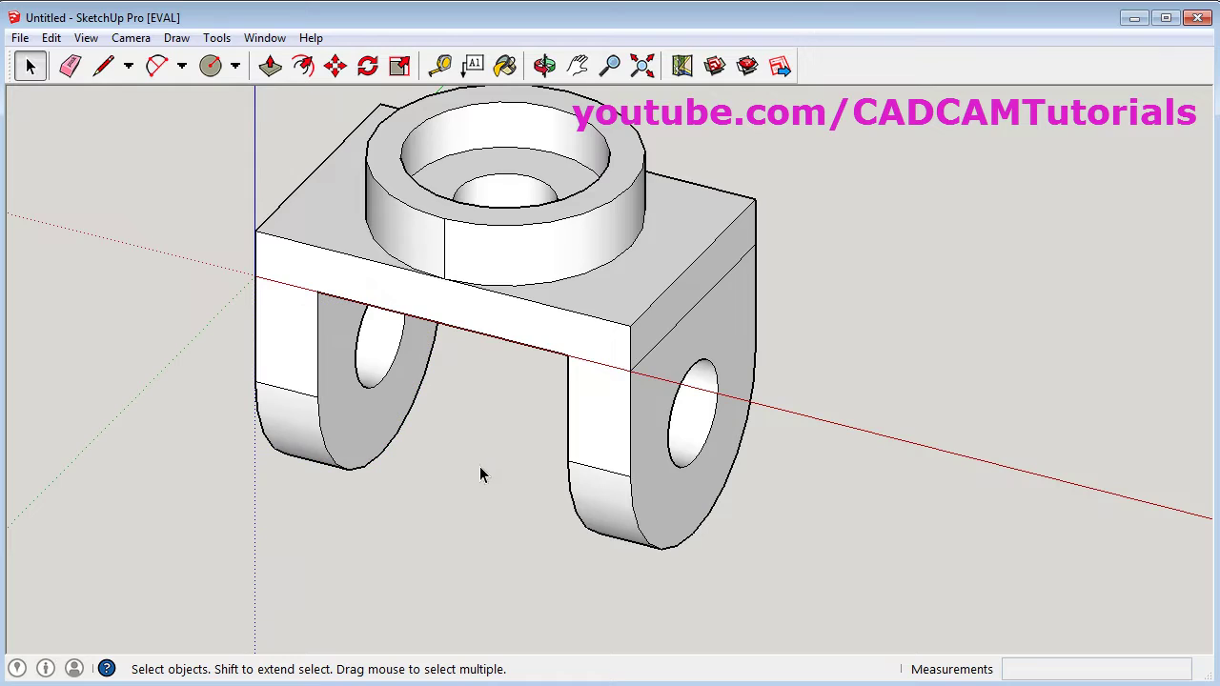
- Erase the seam lines between the plate and both legs on the outer end faces and the long side faces
middle_click_drag(549, 507, 410, 563)
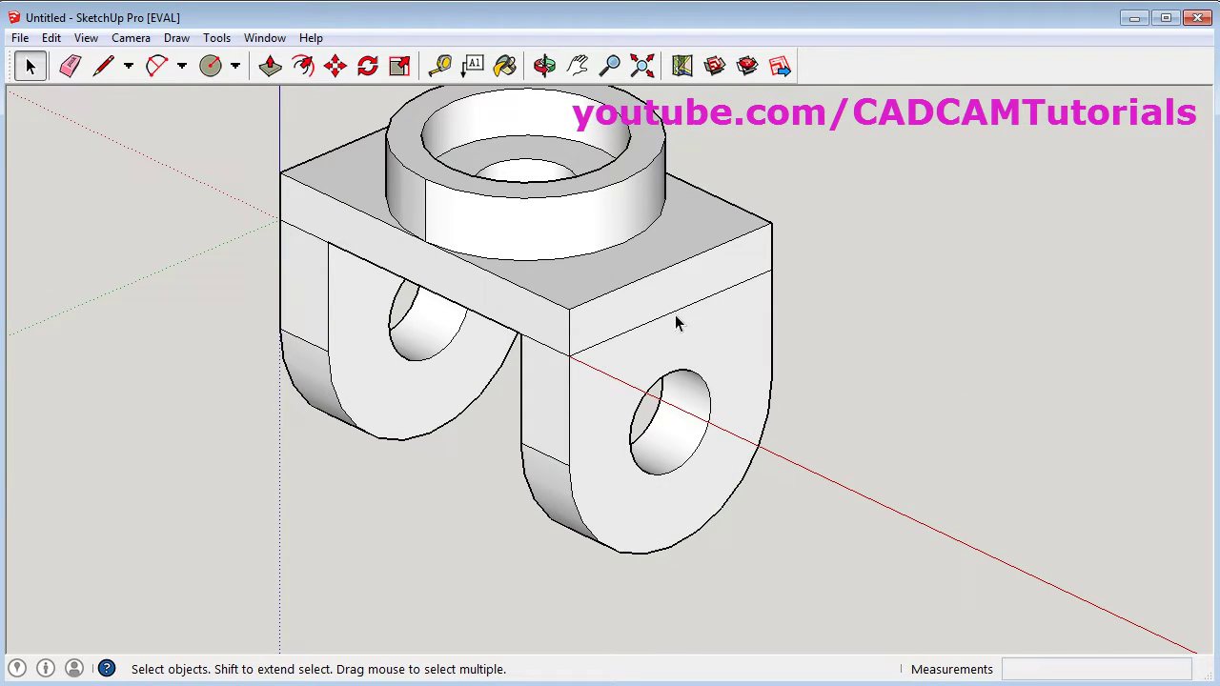
key("e")
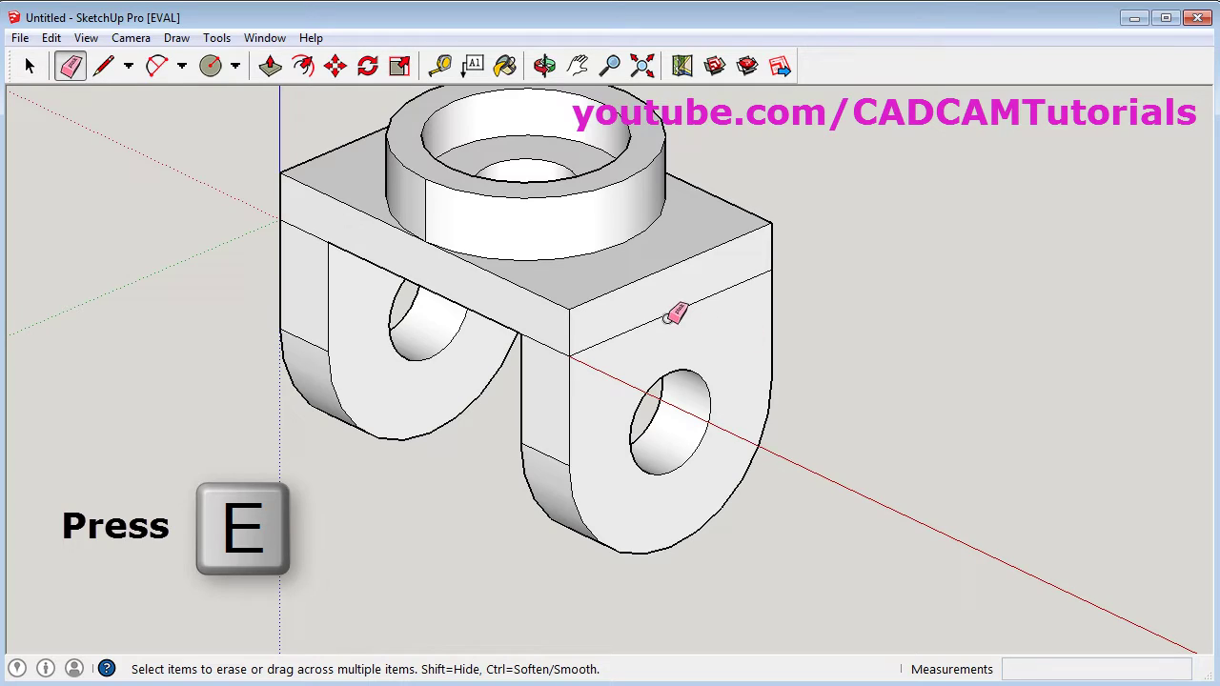
left_click(656, 319)
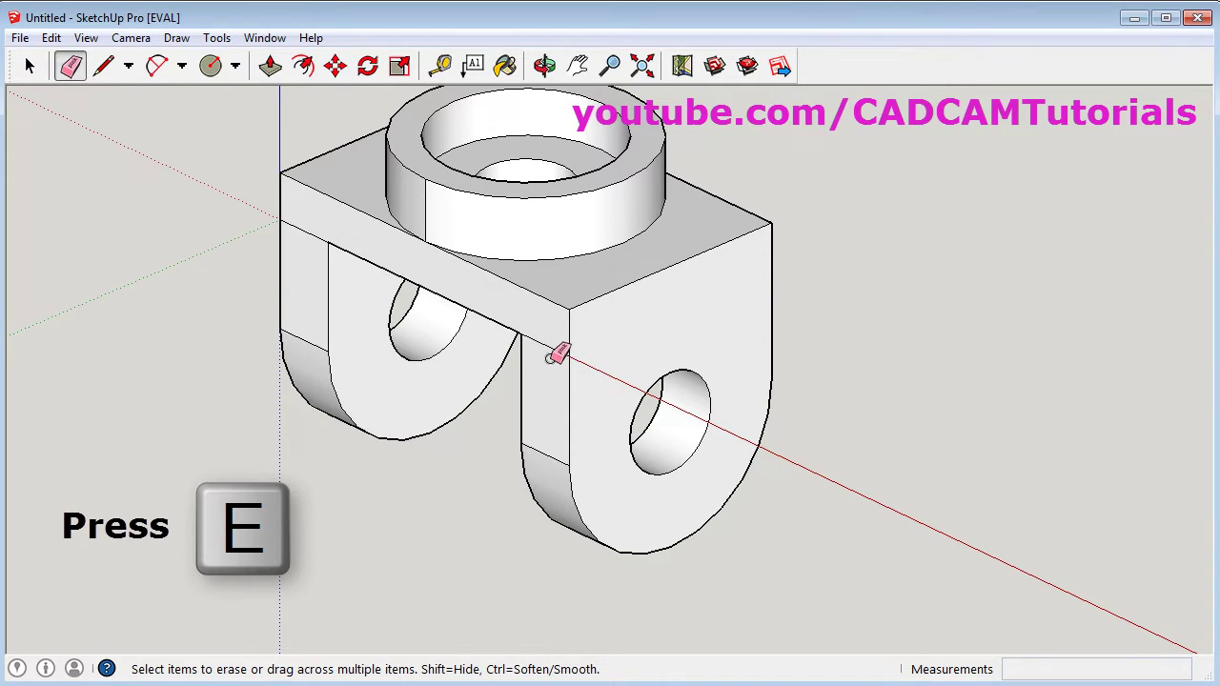
left_click(554, 344)
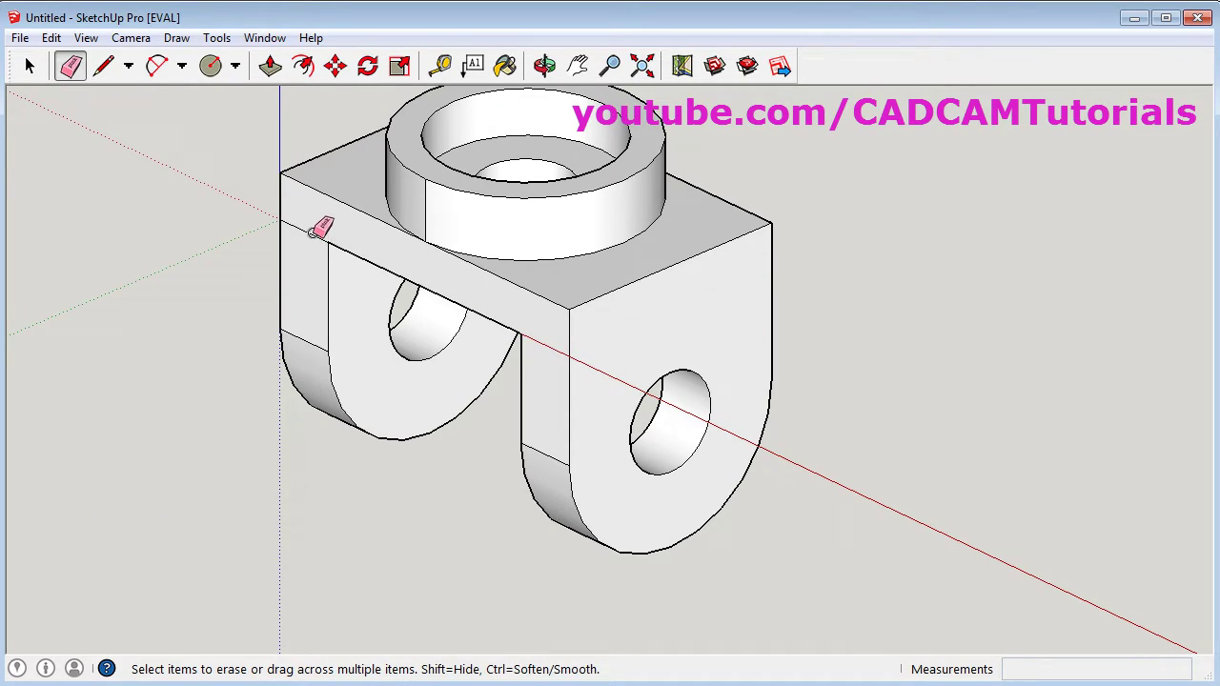
mouse_move(343, 273)
middle_mouse_down()
mouse_move(361, 386)
mouse_move(829, 368)
mouse_move(788, 384)
middle_mouse_up()
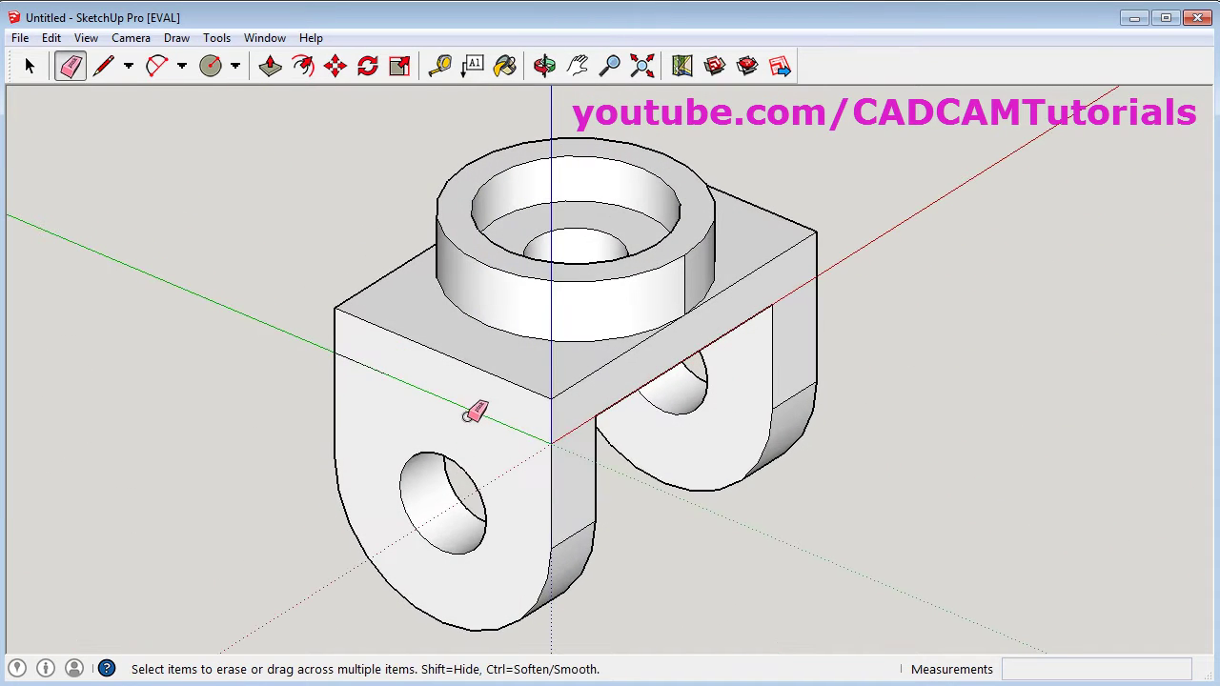
mouse_move(264, 349)
middle_mouse_down()
mouse_move(654, 373)
mouse_move(801, 322)
middle_mouse_up()
left_click(672, 429)
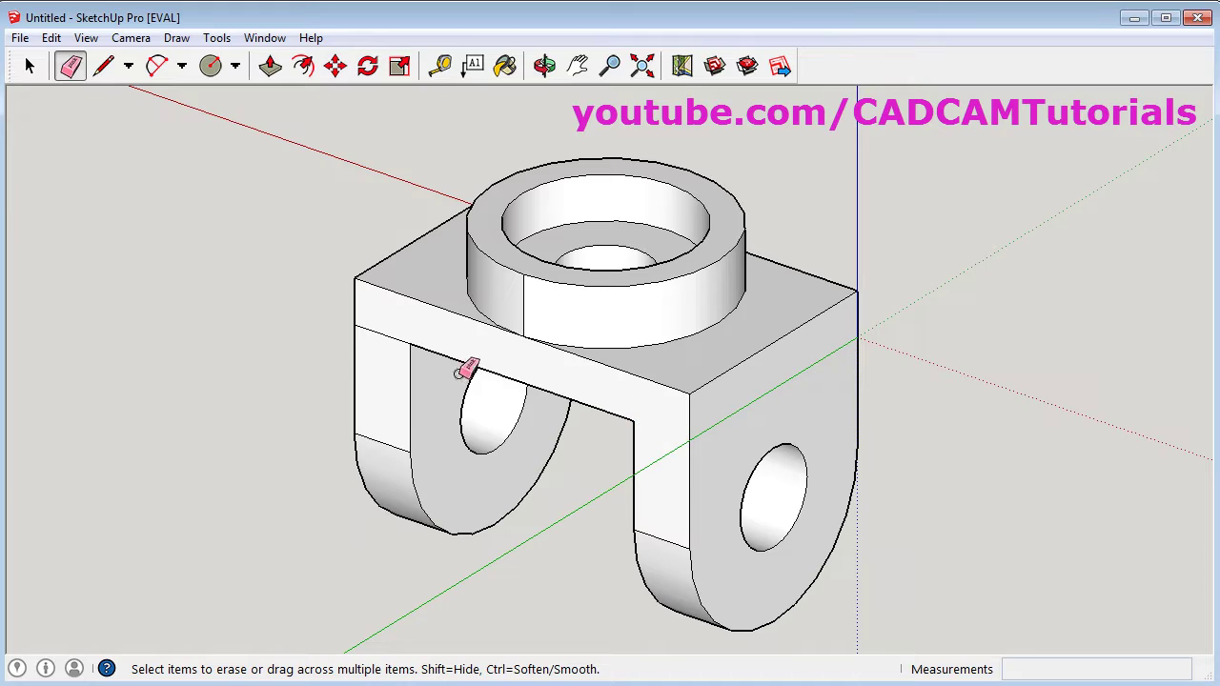
left_click(389, 329)
- Set up filled 3D text reading "CAD CAM Tutorials" in Aharoni Regular, left-aligned, 8 mm high and extruded 2 mm
mouse_move(905, 361)
middle_mouse_down()
mouse_move(790, 468)
mouse_move(975, 371)
mouse_move(699, 449)
mouse_move(645, 428)
mouse_move(469, 408)
middle_mouse_up()
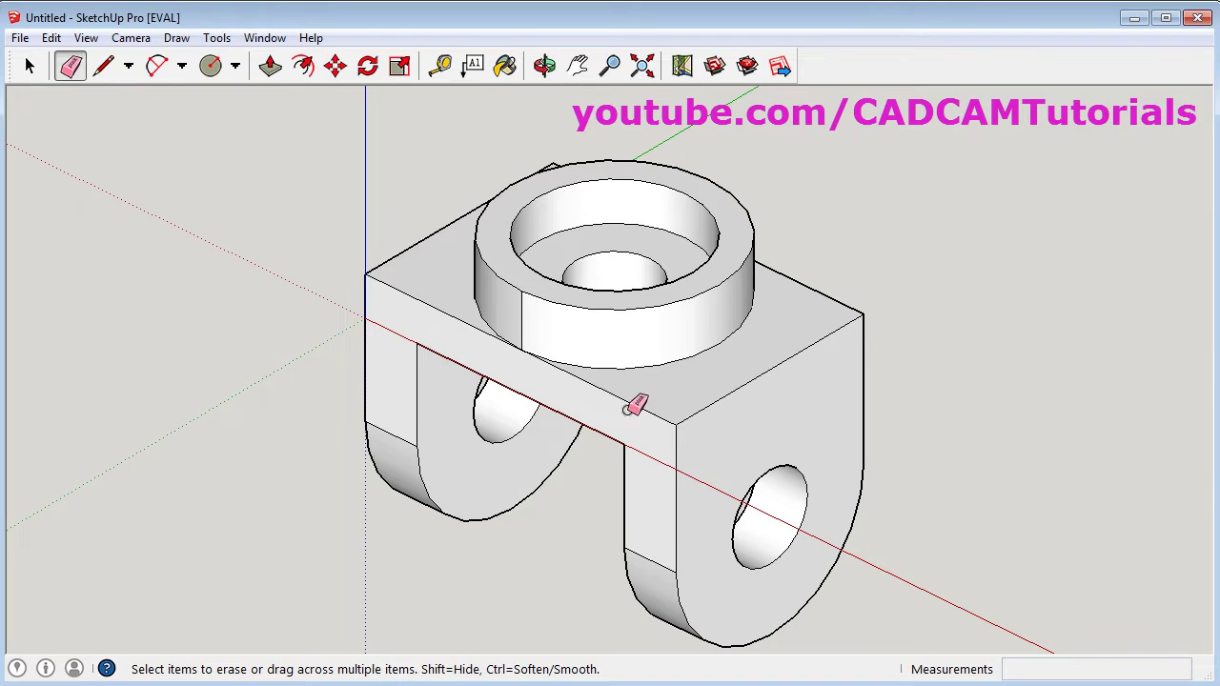
left_click(216, 38)
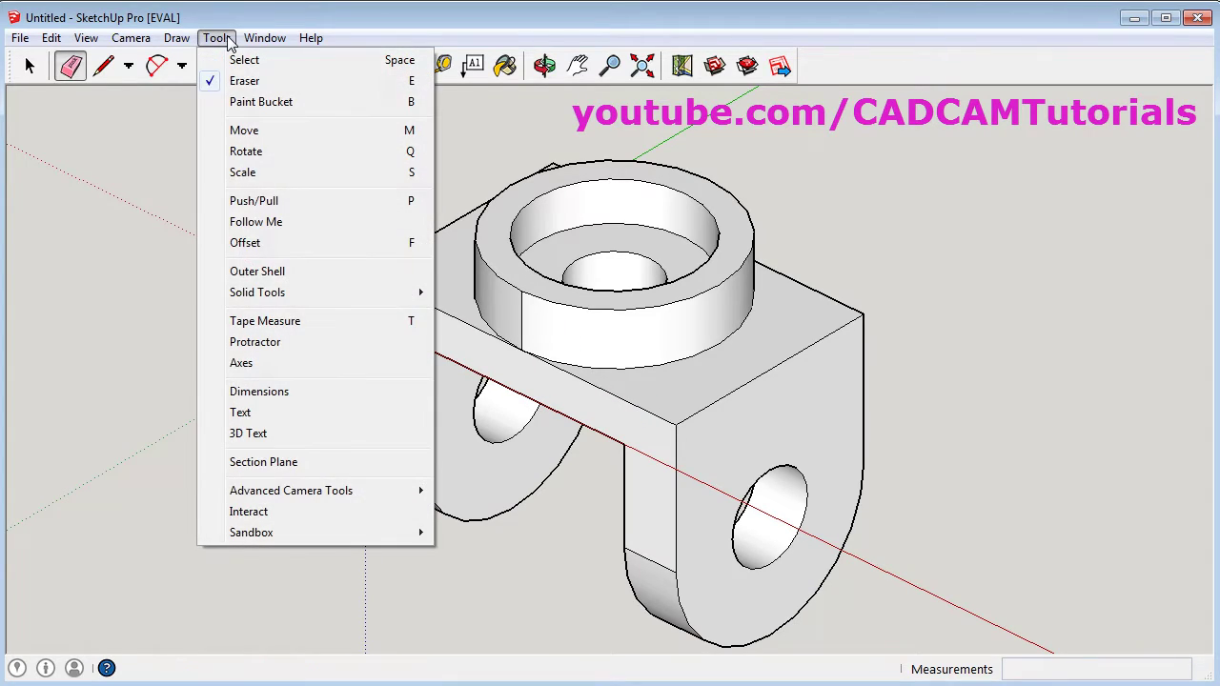
left_click(292, 438)
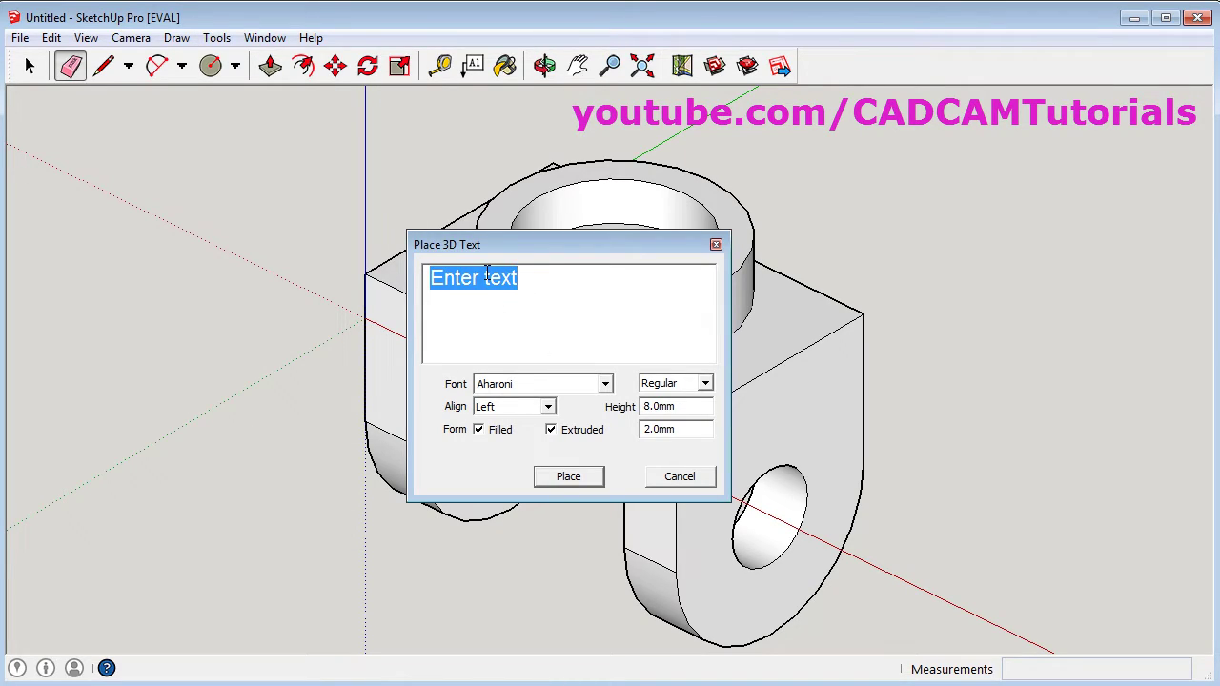
type("CA")
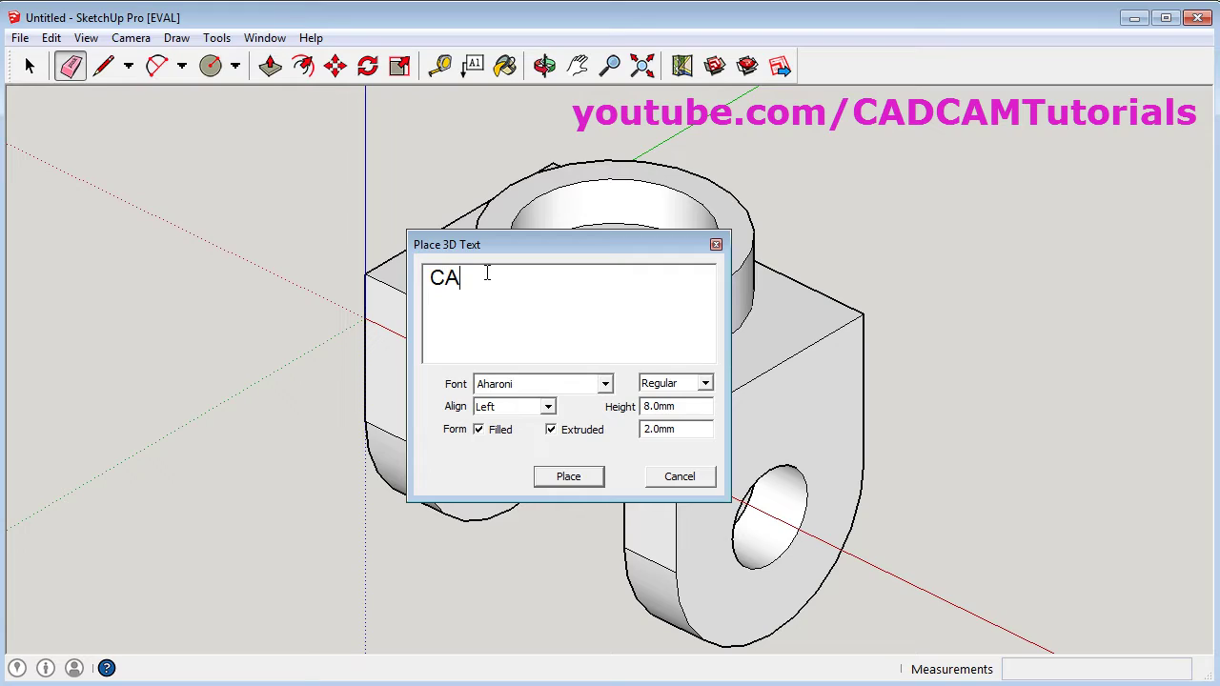
type("D CAM Tutorials")
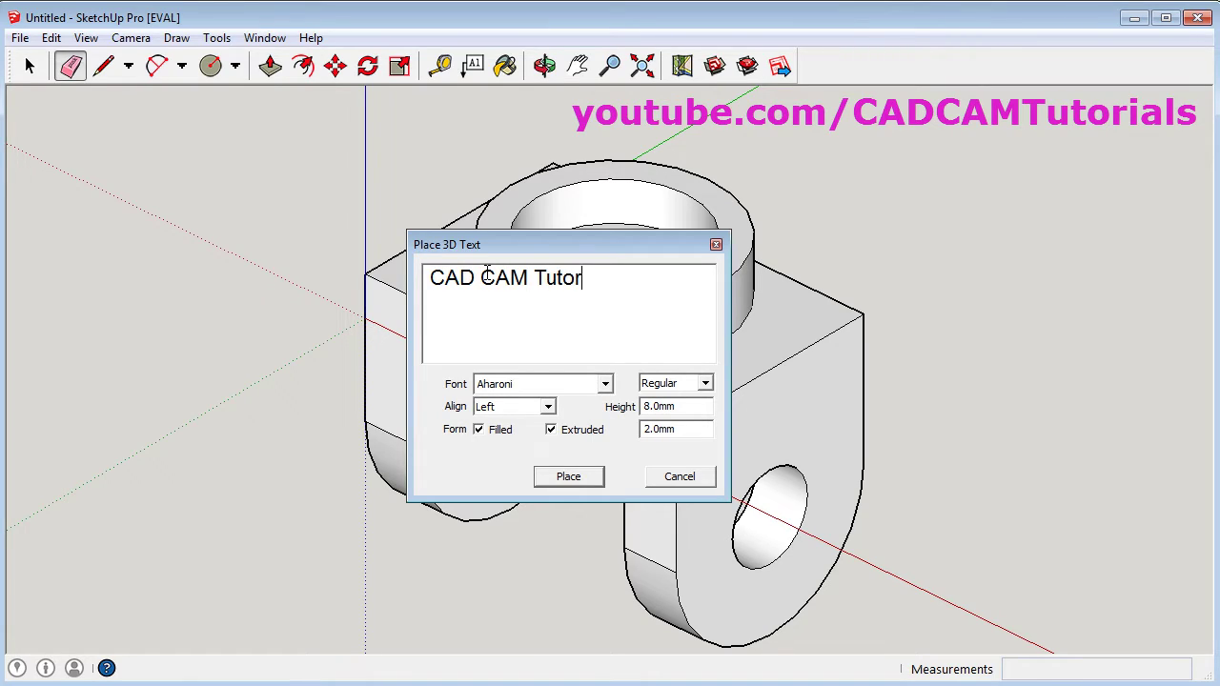
left_click(606, 384)
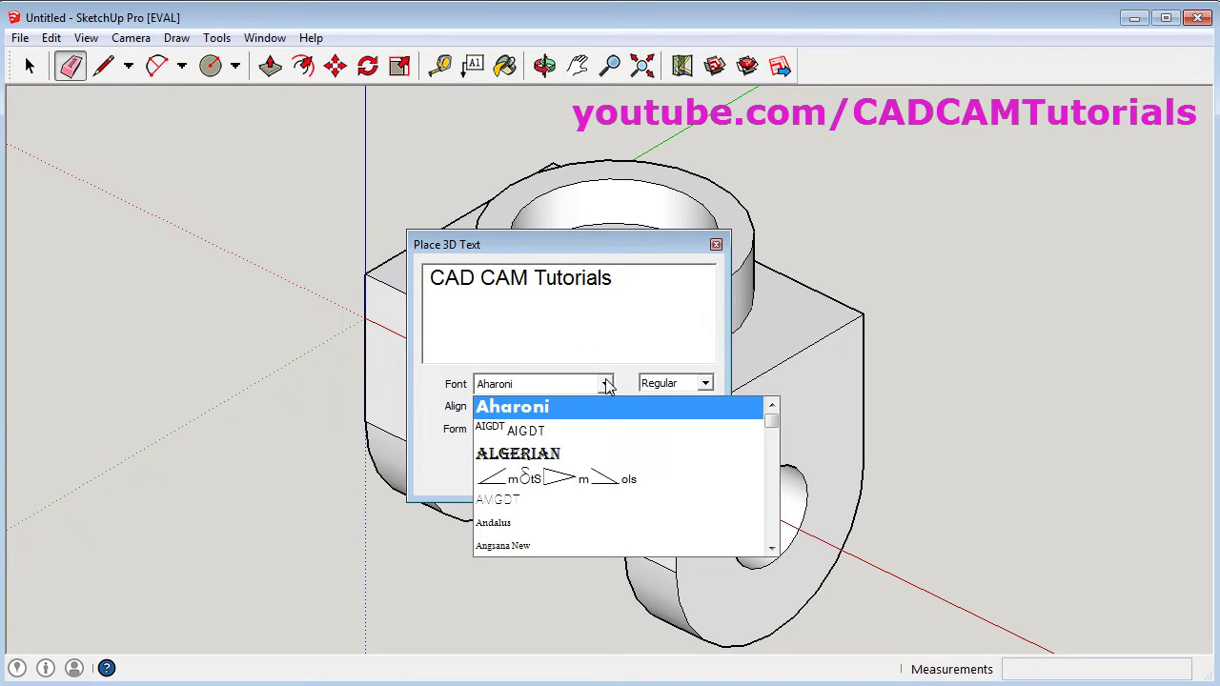
left_click(536, 414)
left_click(705, 384)
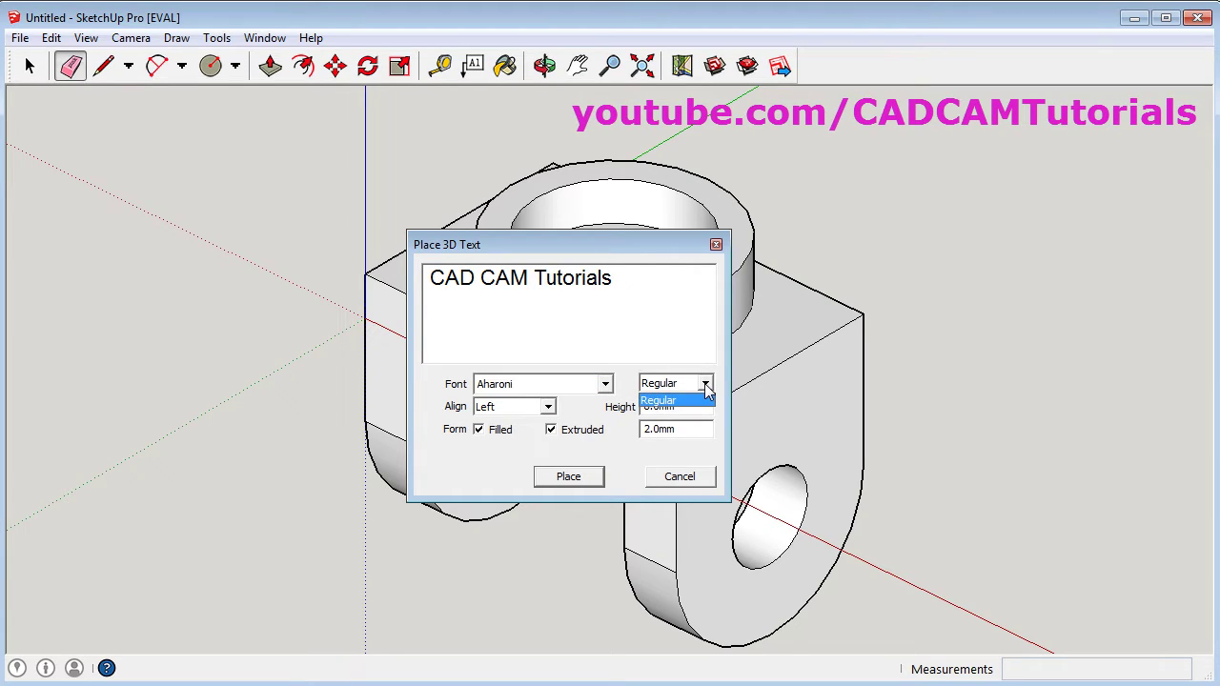
left_click(708, 384)
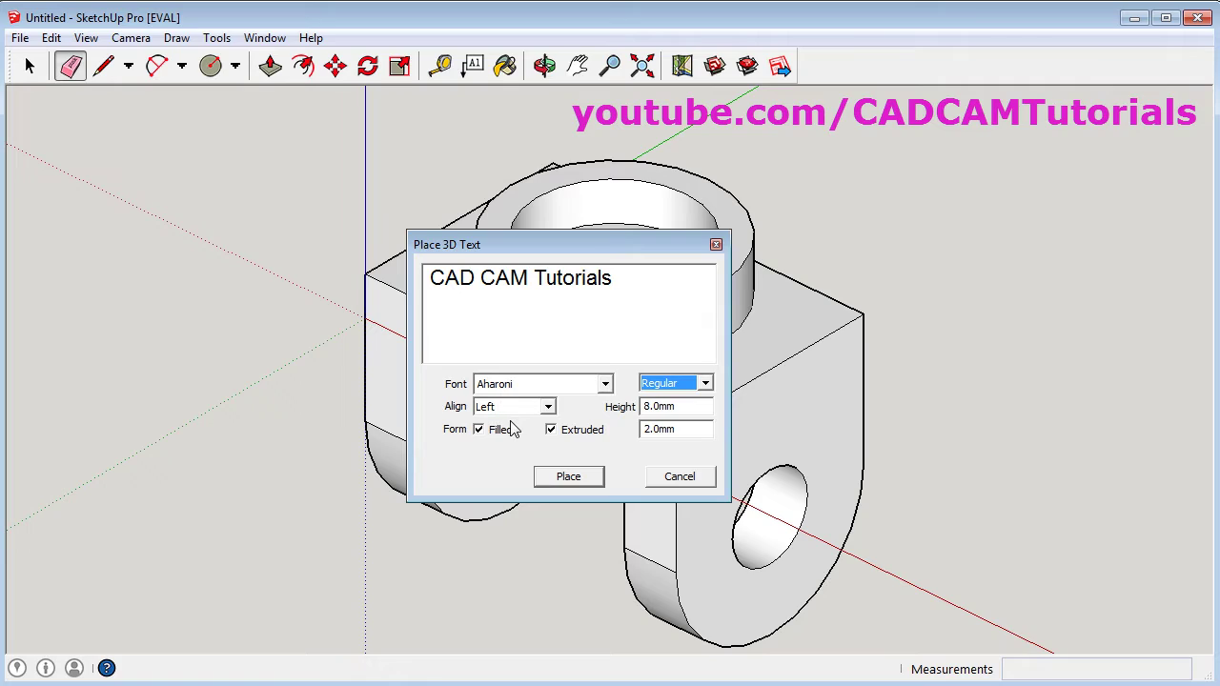
left_click_drag(690, 407, 616, 410)
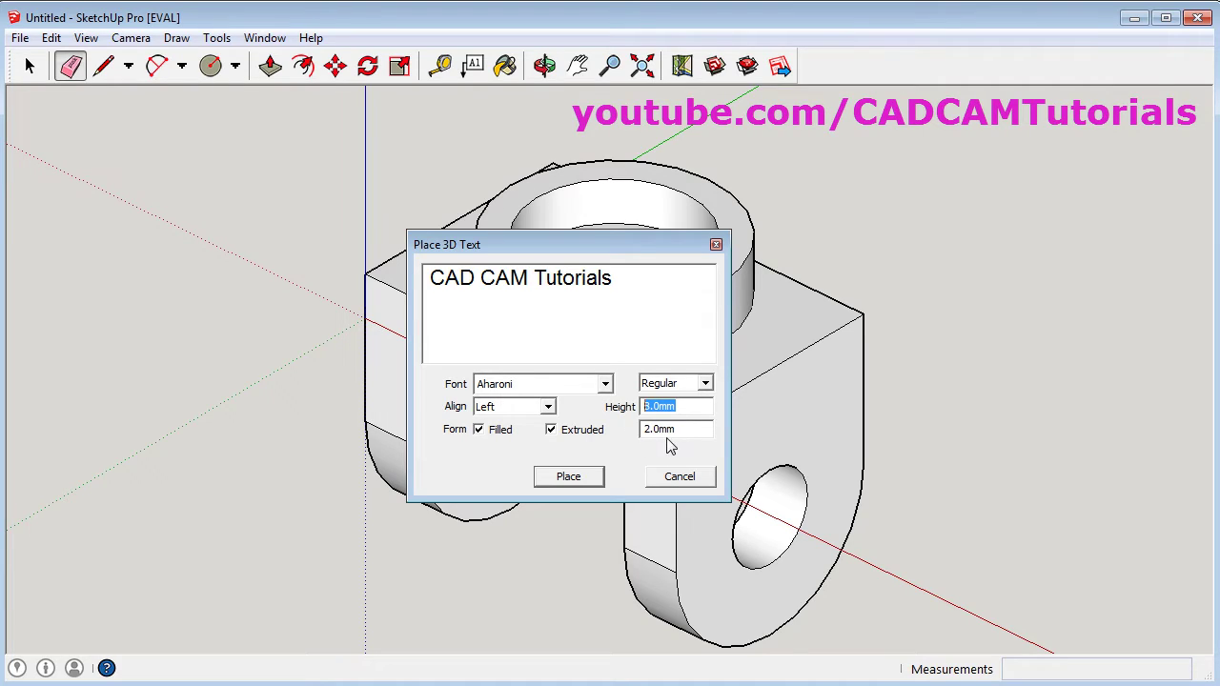
- Place the 3D text on the plate's long side face and shift it about 6.2 mm along the red axis towards the origin
left_click(568, 477)
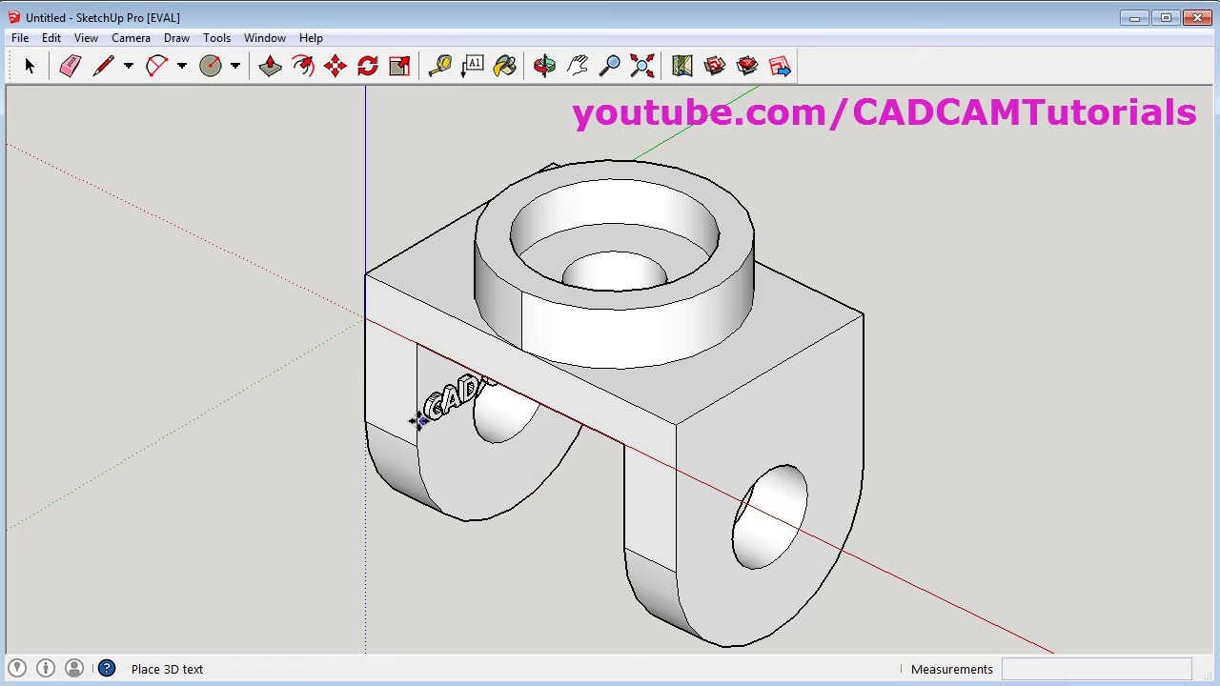
left_click(419, 330)
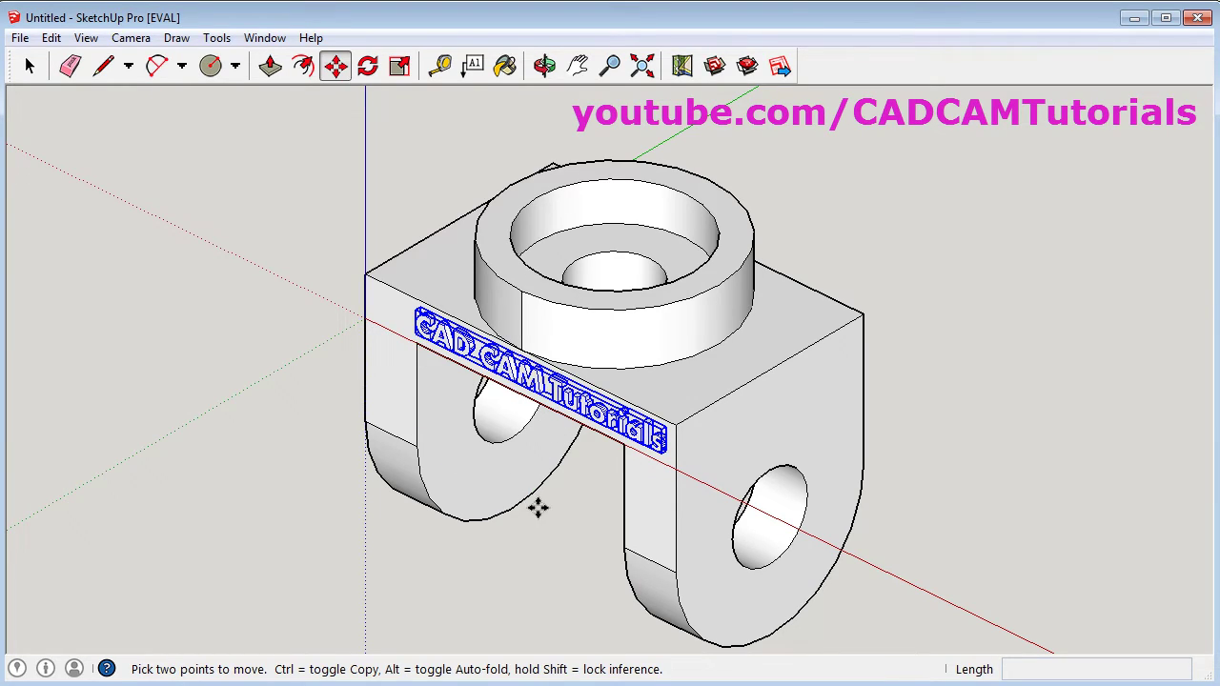
left_click(530, 398)
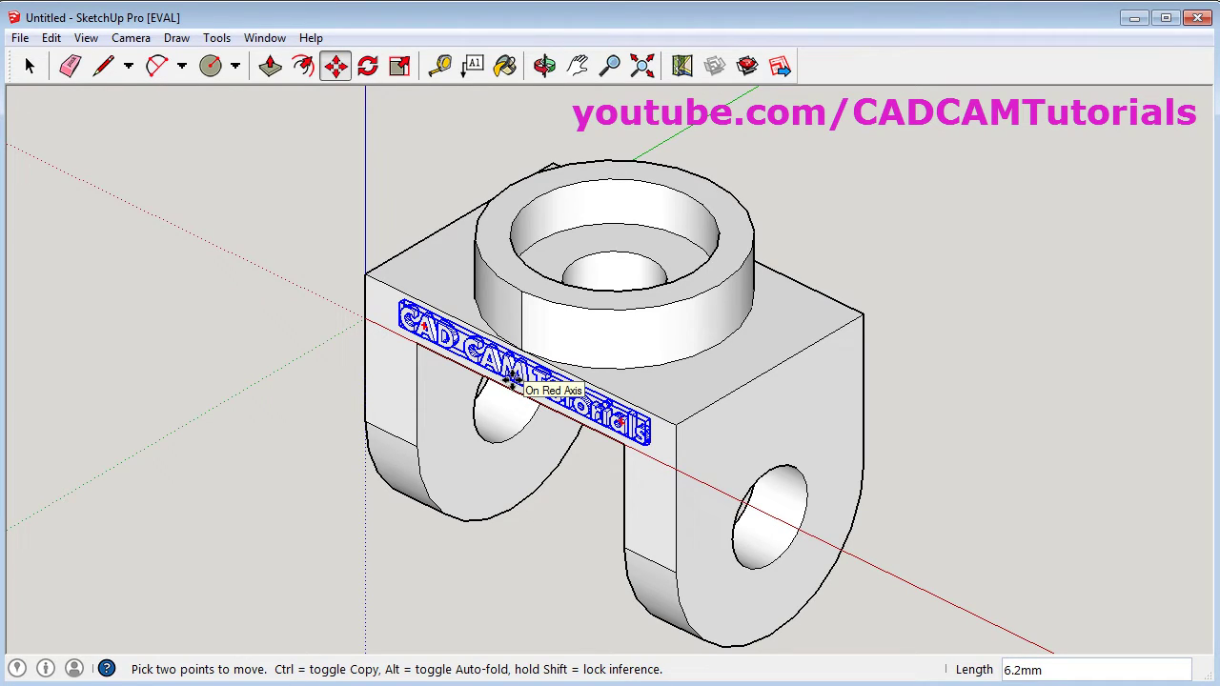
left_click(513, 381)
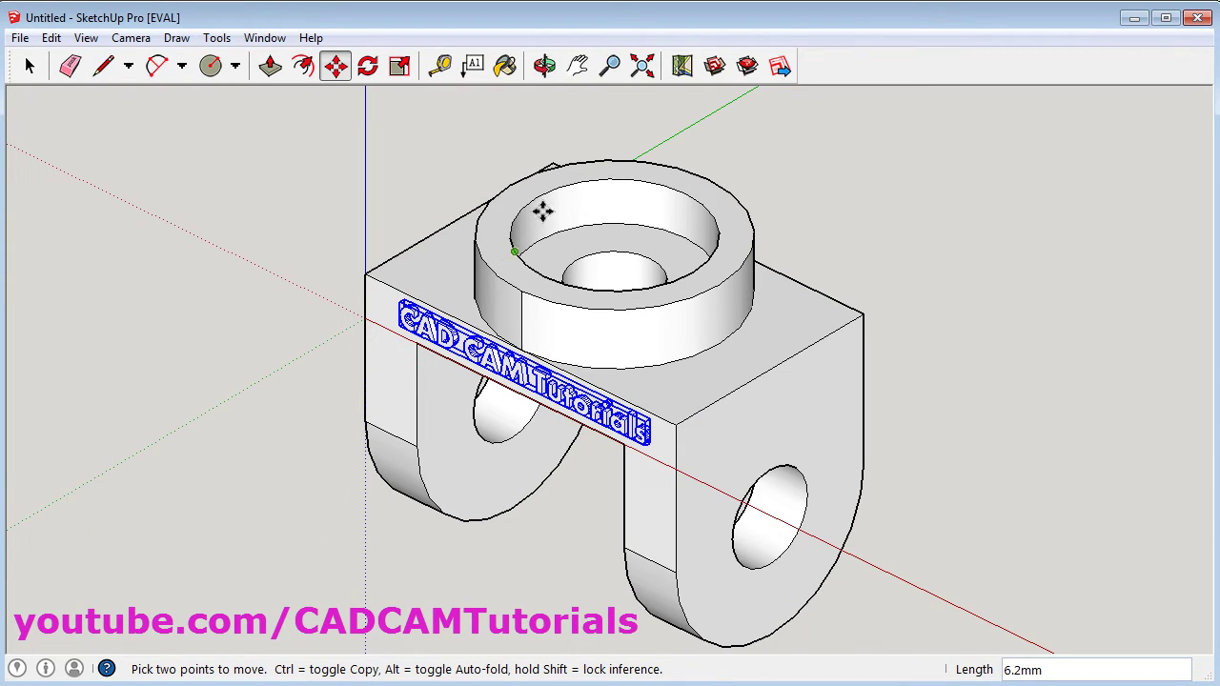
- Paint the 3D text with the green material Color_G02 from the Colors collection
left_click(505, 66)
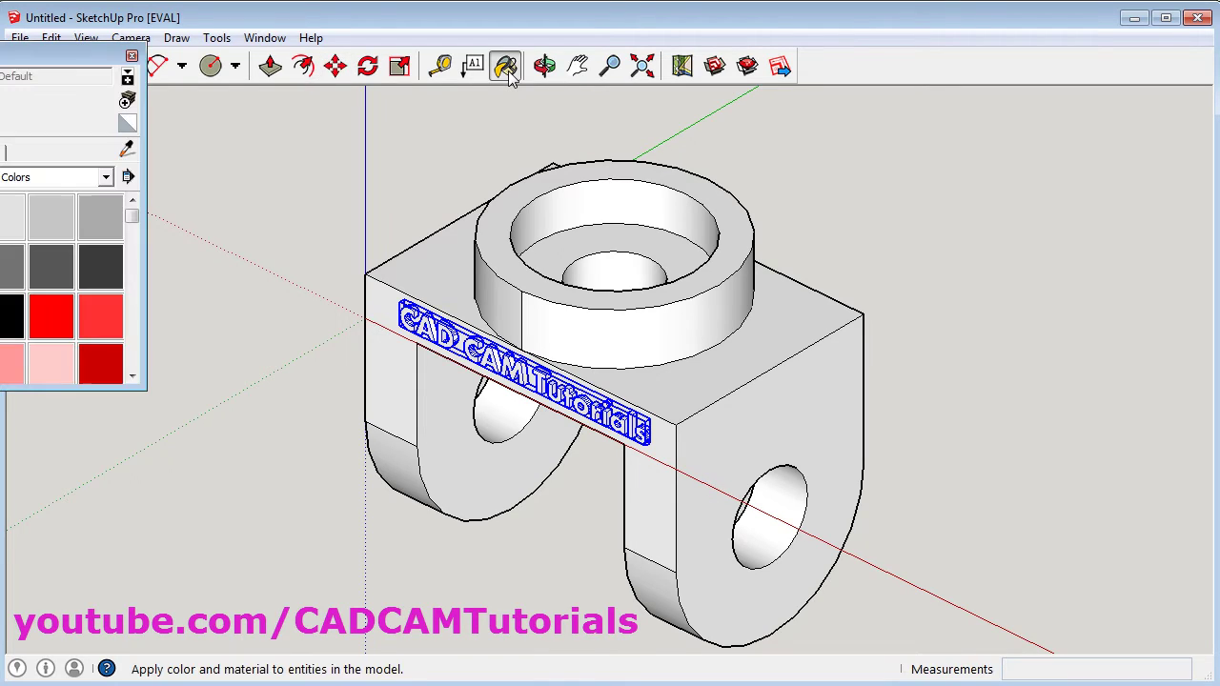
left_click_drag(56, 59, 205, 183)
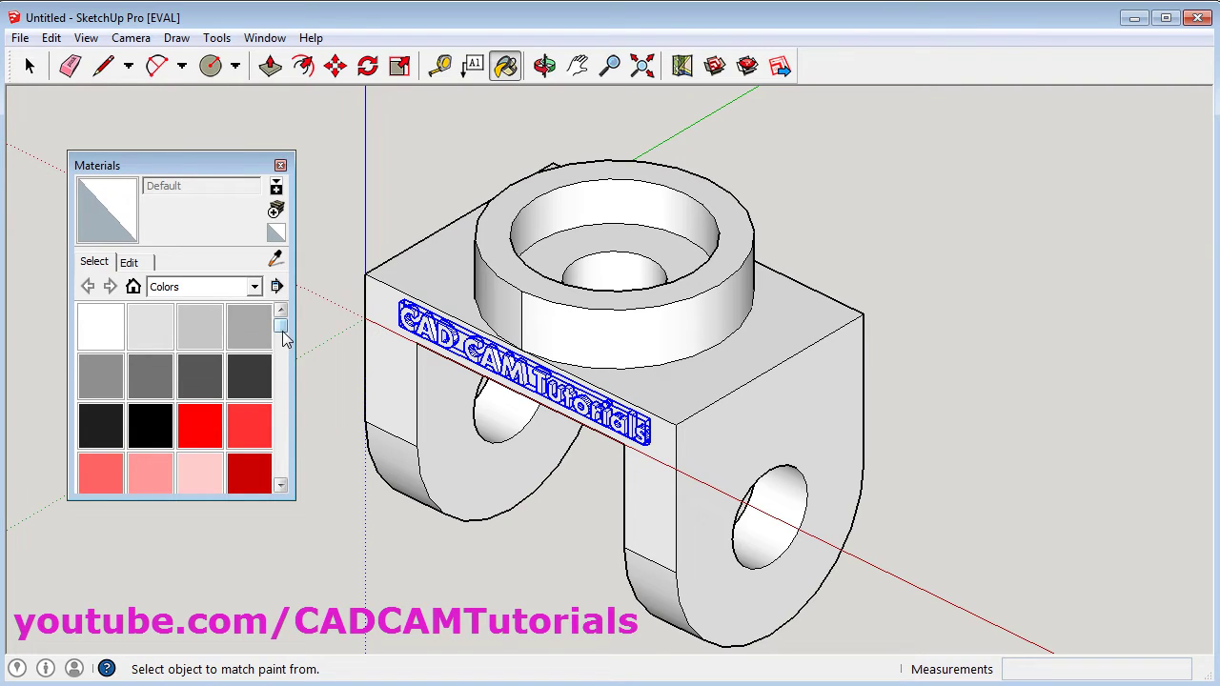
left_click_drag(280, 324, 287, 404)
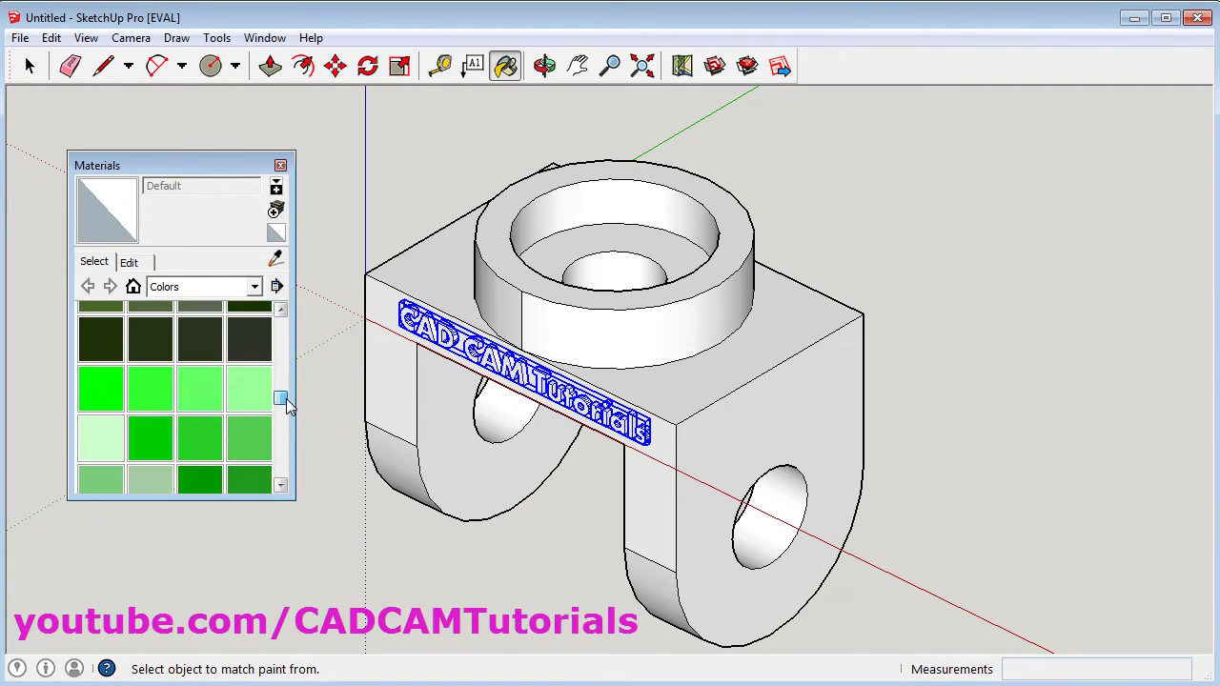
left_click(158, 394)
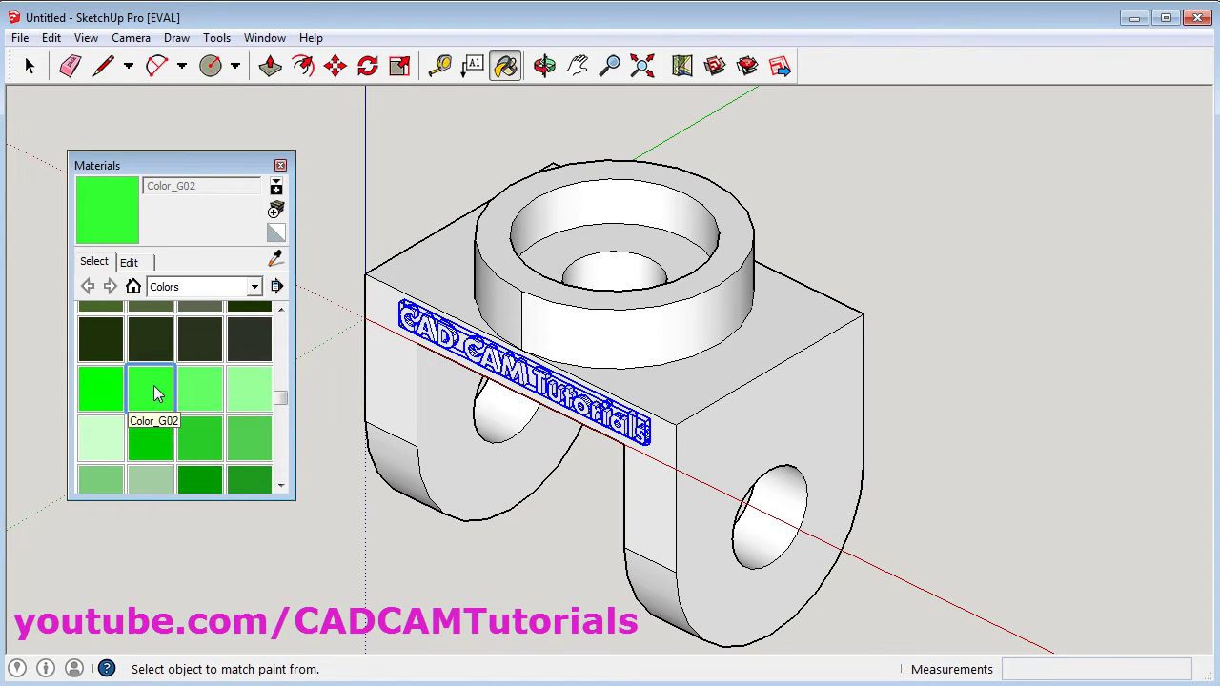
left_click(523, 358)
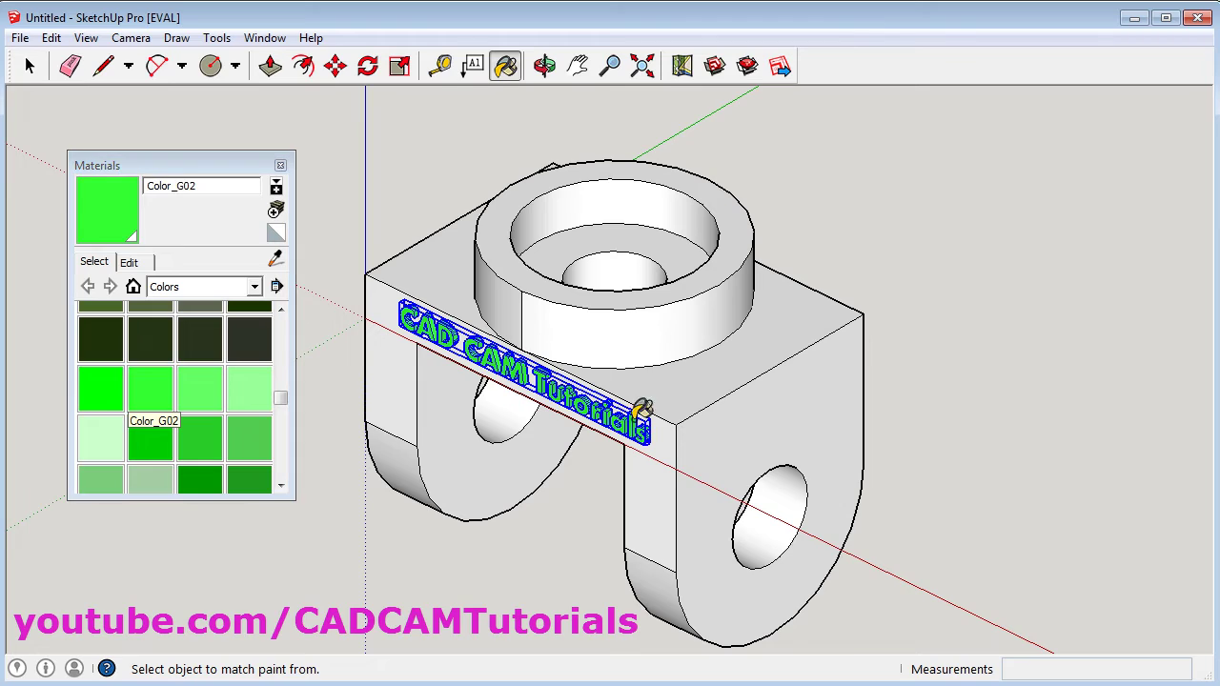
- Paint the whole bracket, excluding the 3D text, with the yellow material Color_E02 from the Colors collection
key("space")
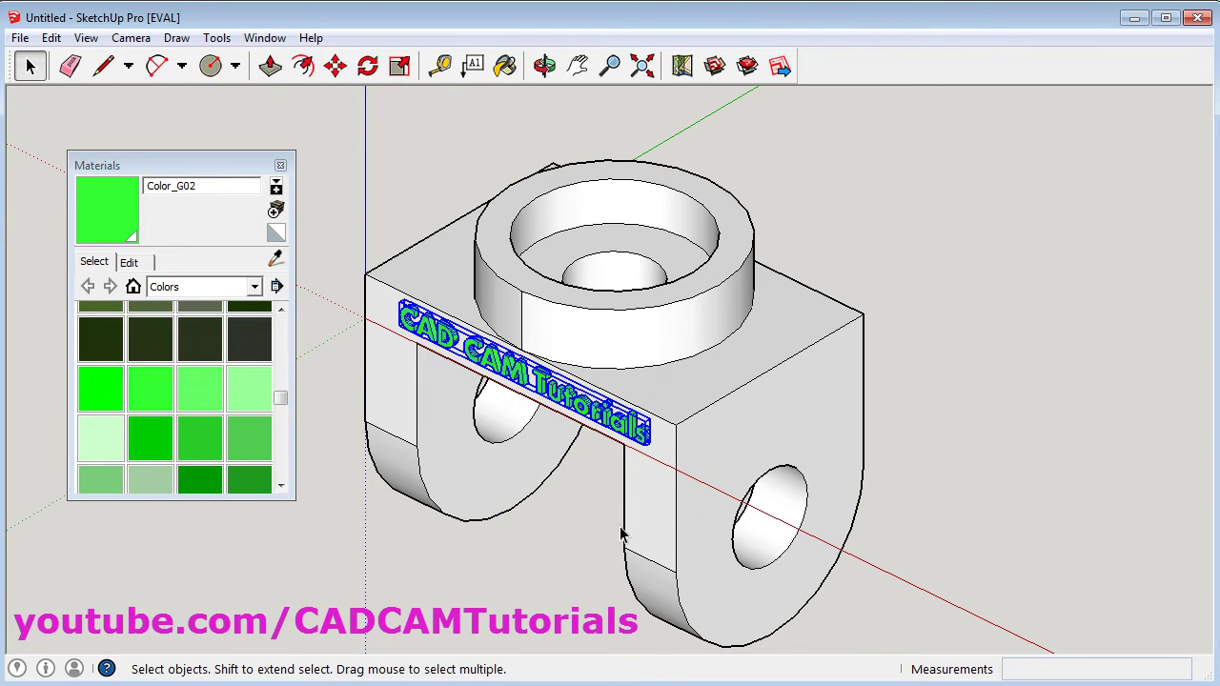
scroll(605, 485, "up", 2)
scroll(705, 354, "down", 4)
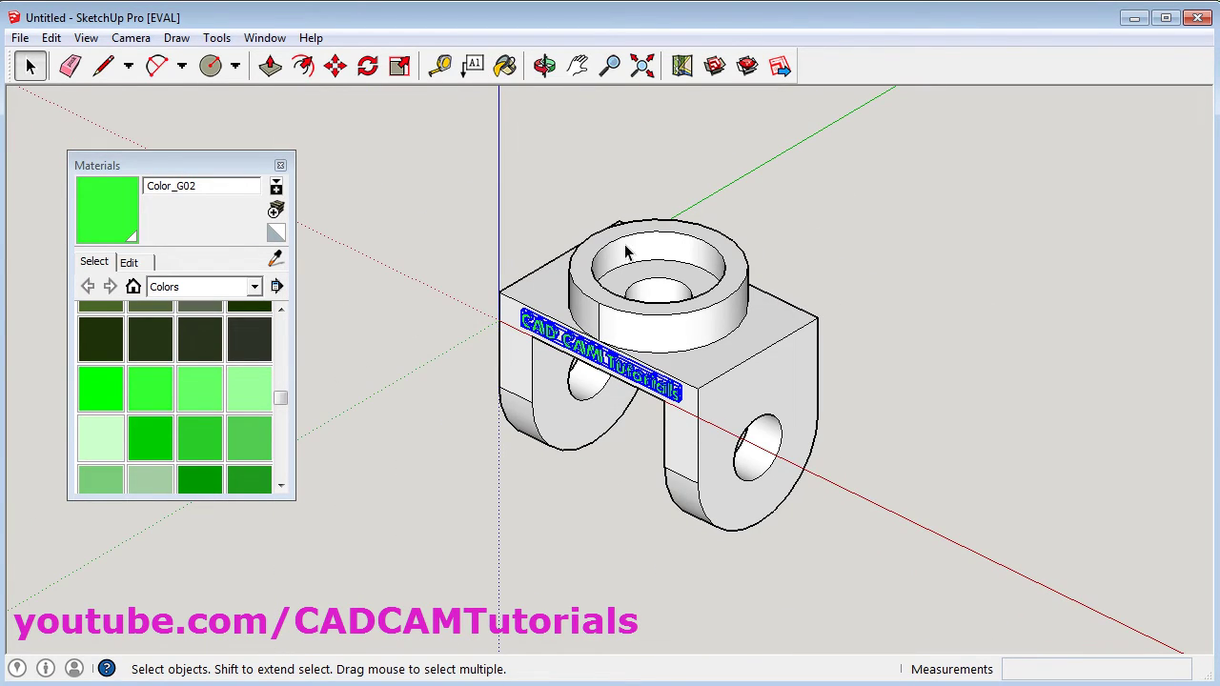
left_click_drag(453, 169, 895, 577)
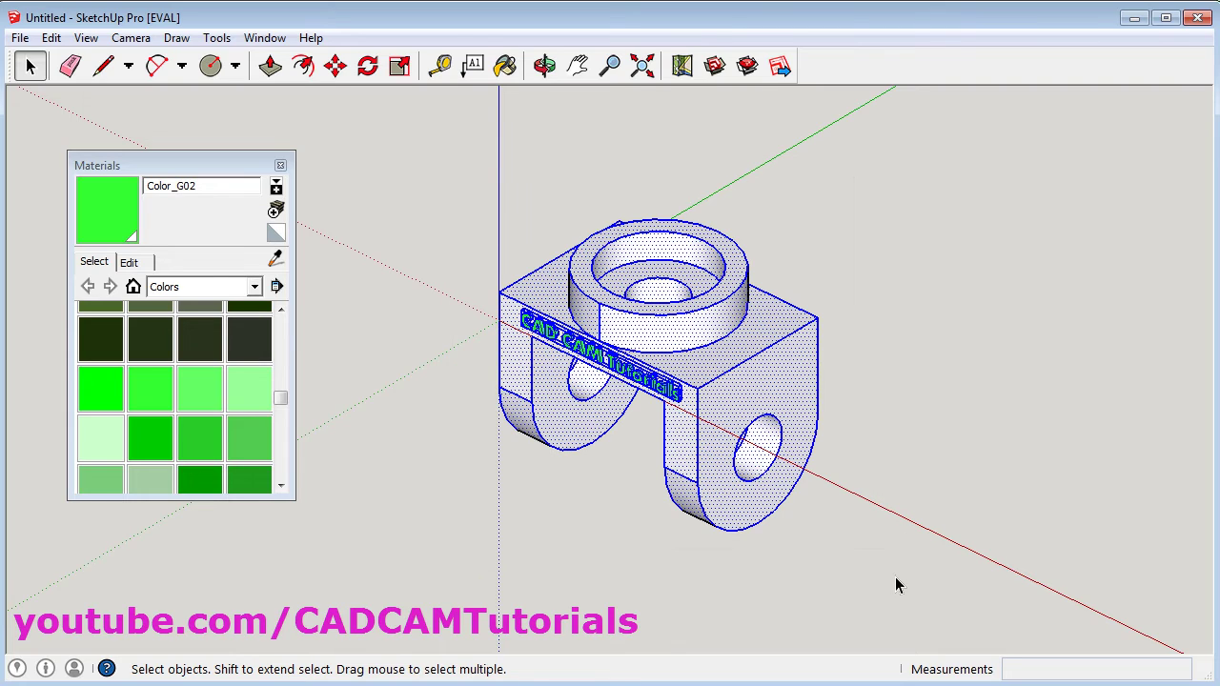
scroll(581, 334, "up", 5)
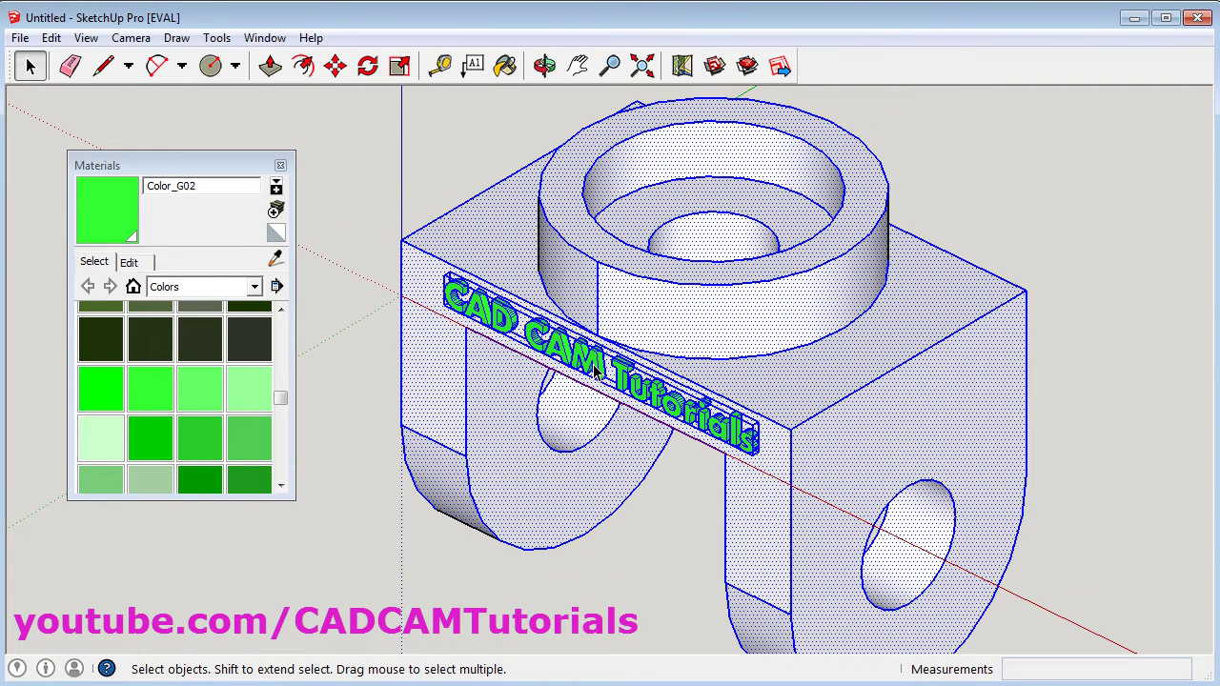
left_click(592, 360, "shift")
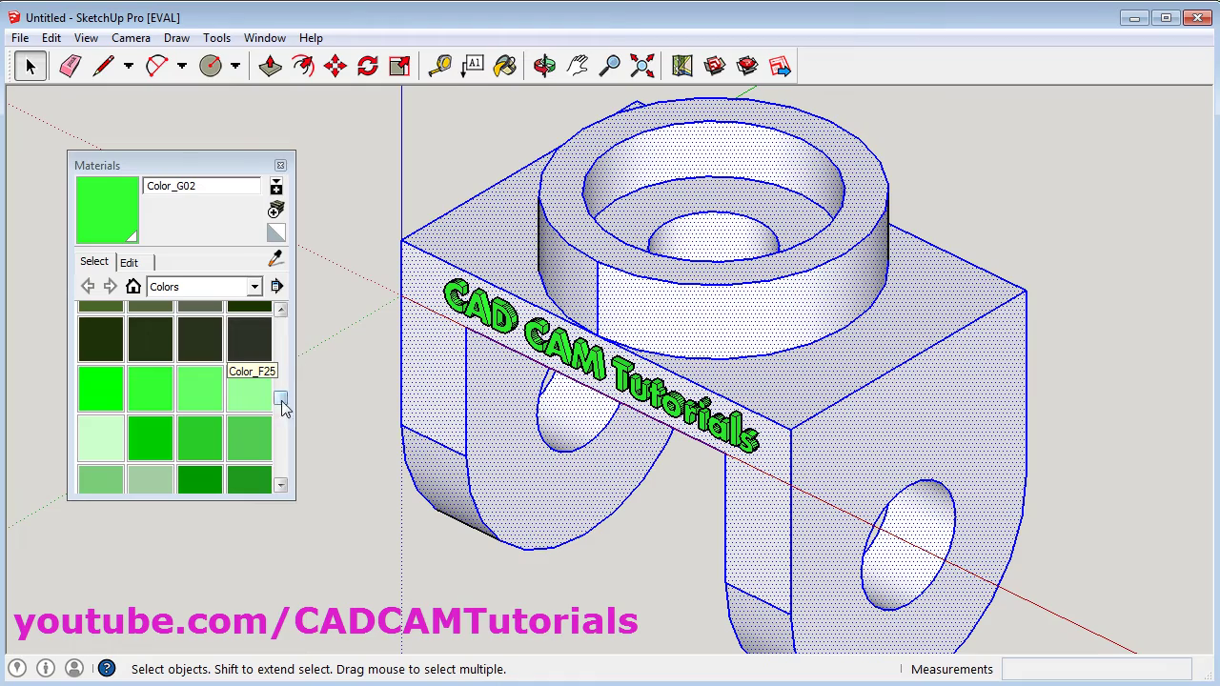
scroll(205, 402, "up", 3)
scroll(664, 402, "down", 6)
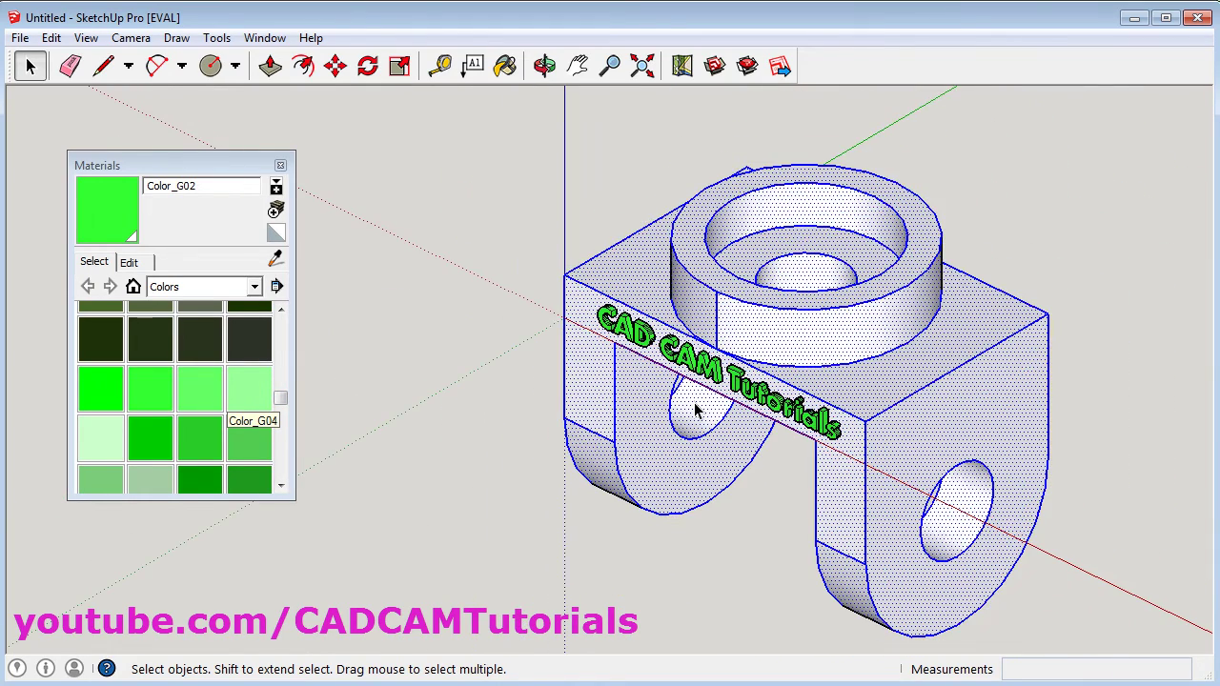
scroll(695, 410, "down", 2)
left_click_drag(286, 400, 299, 377)
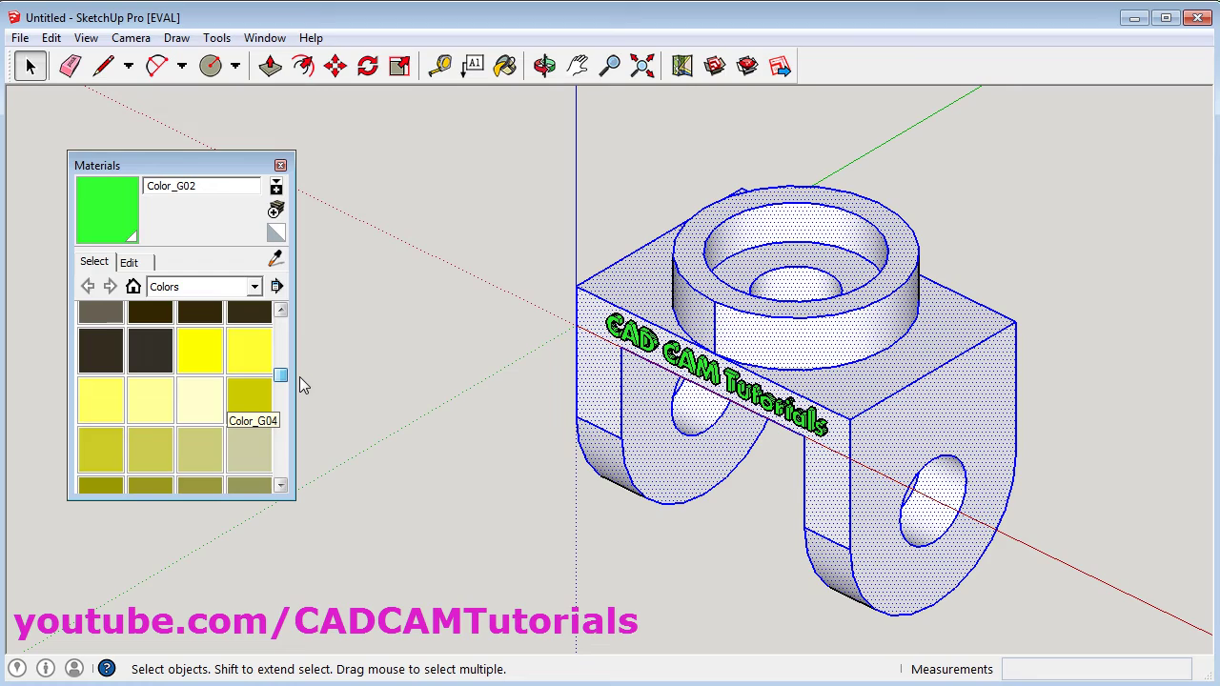
left_click(251, 353)
left_click(656, 288)
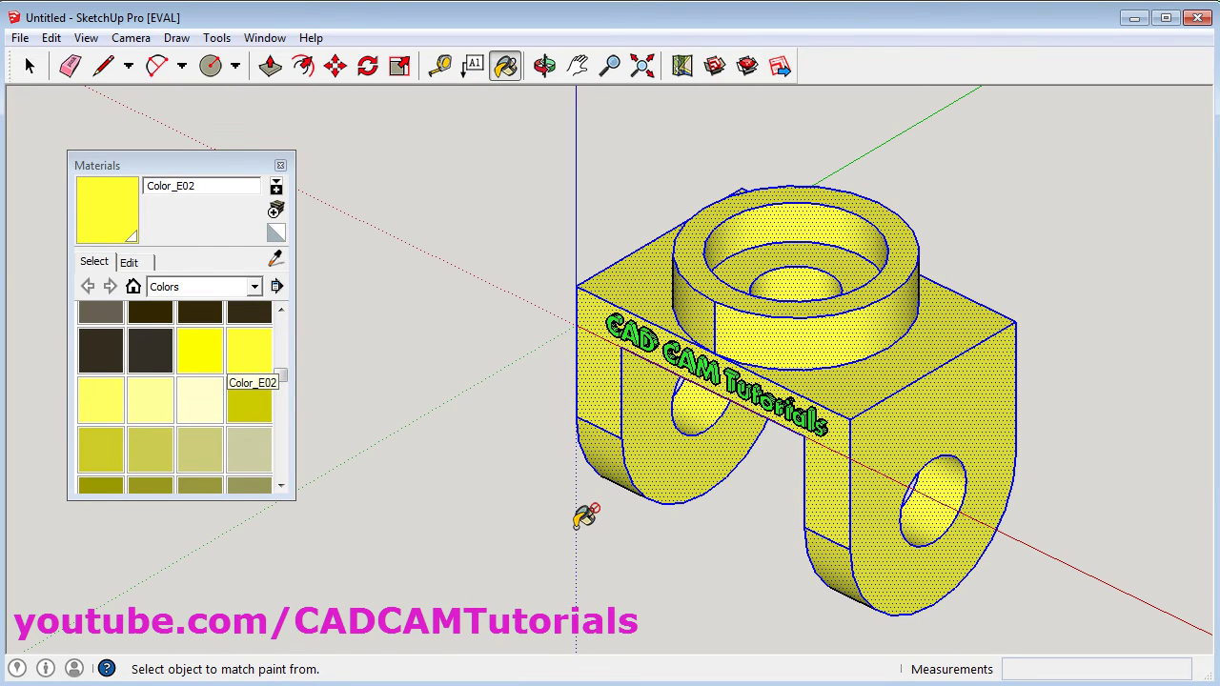
- Clear the selection of the painted bracket and close the Materials window
key("space")
left_click(462, 522)
left_click(280, 165)
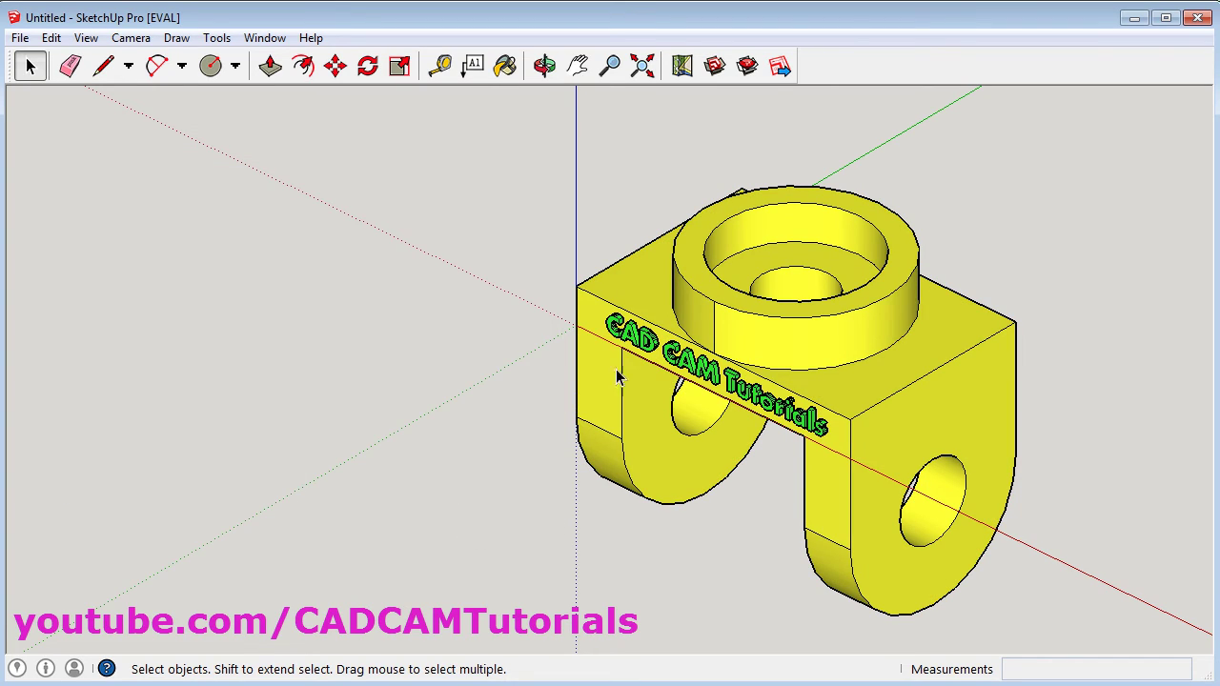
- Fit the whole coloured bracket in the view with Zoom Extents
scroll(970, 510, "down", 3)
scroll(1043, 504, "up", 4)
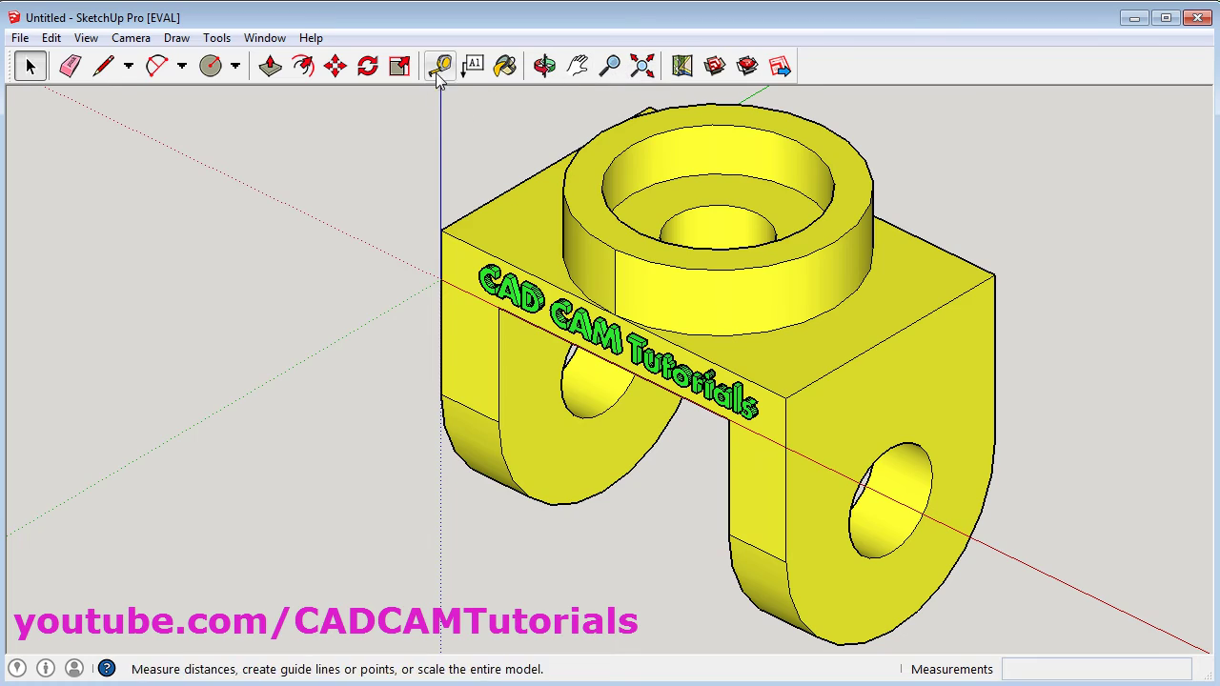
left_click(642, 66)
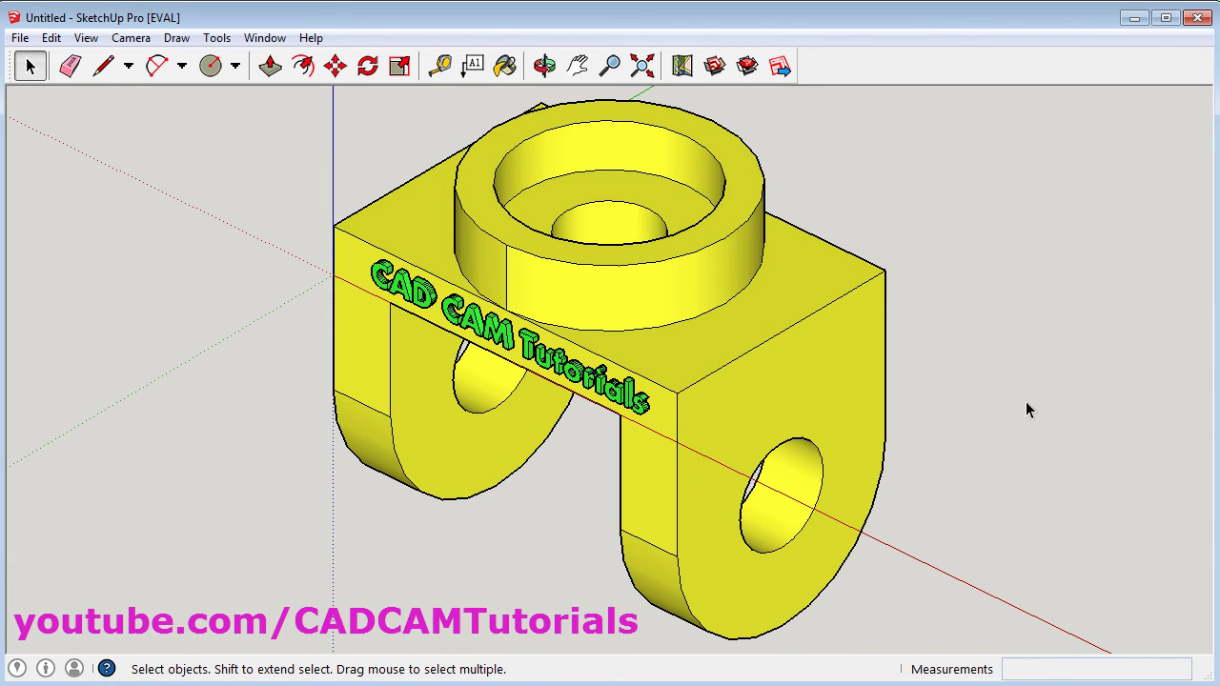